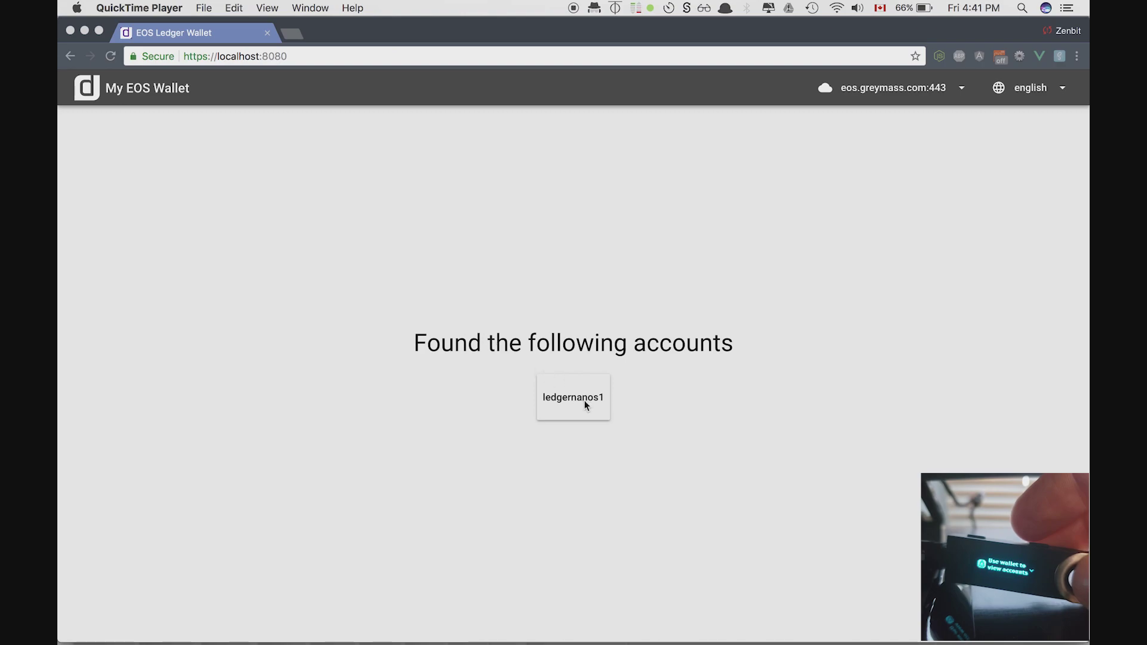
# - Bring Chrome forward and open the ledgernanos1 account page showing its 2.3838 EOS balance
pyautogui.click(627, 448)
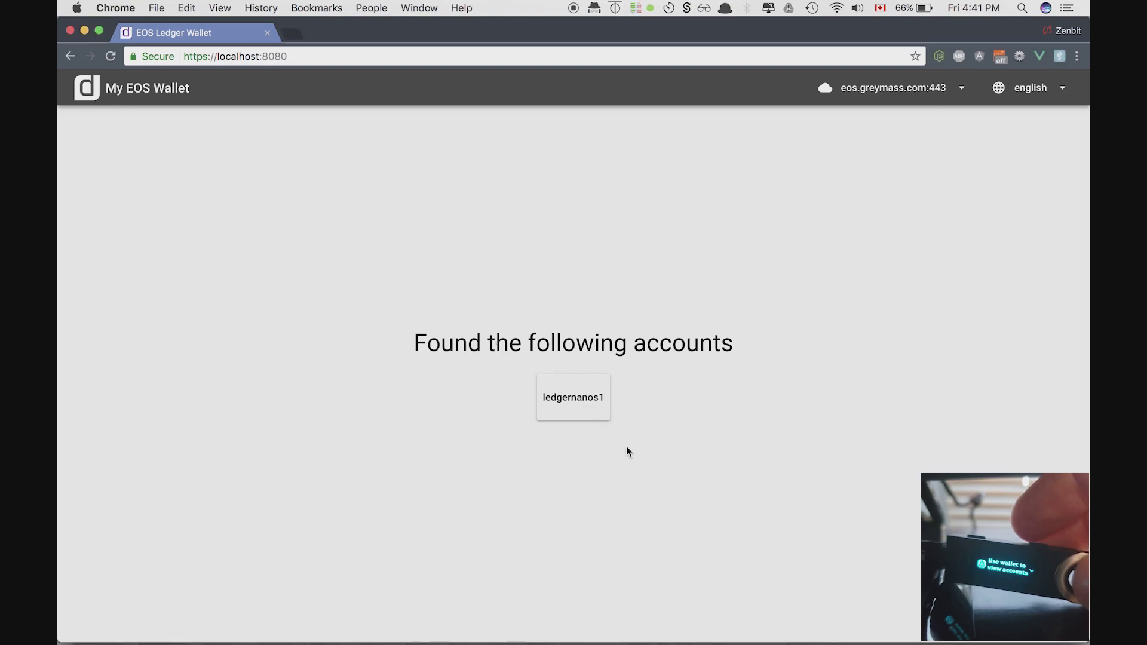
pyautogui.click(573, 398)
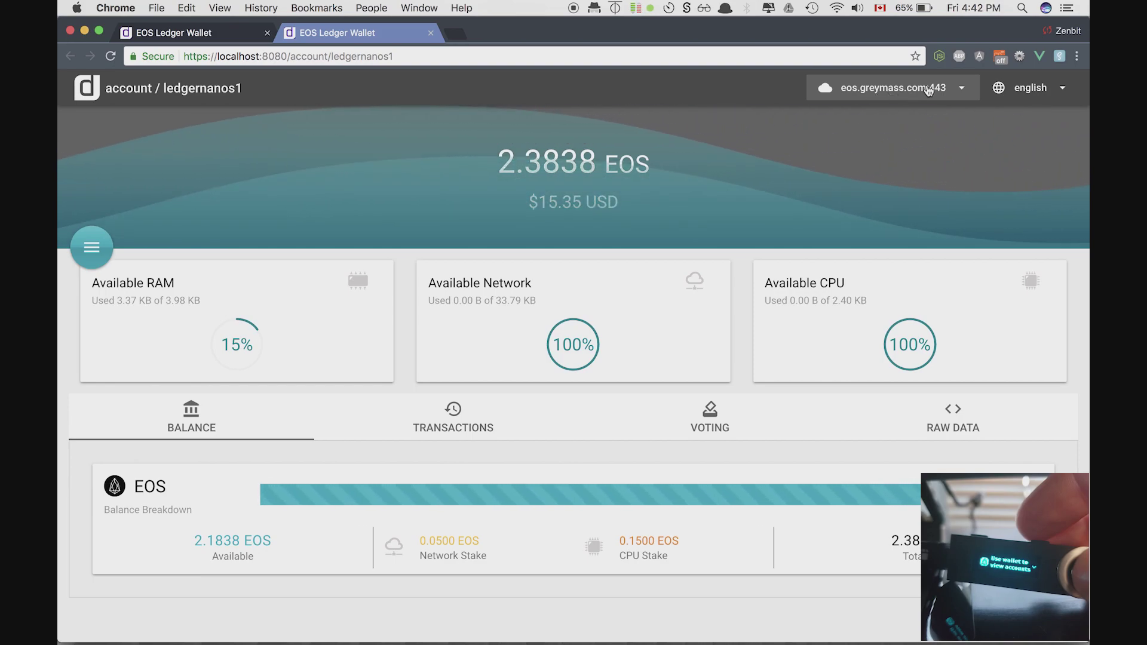
# - Switch the wallet's API endpoint from eos.greymass.com:443 to api.eosn.io in the Secure APIs list
pyautogui.click(890, 95)
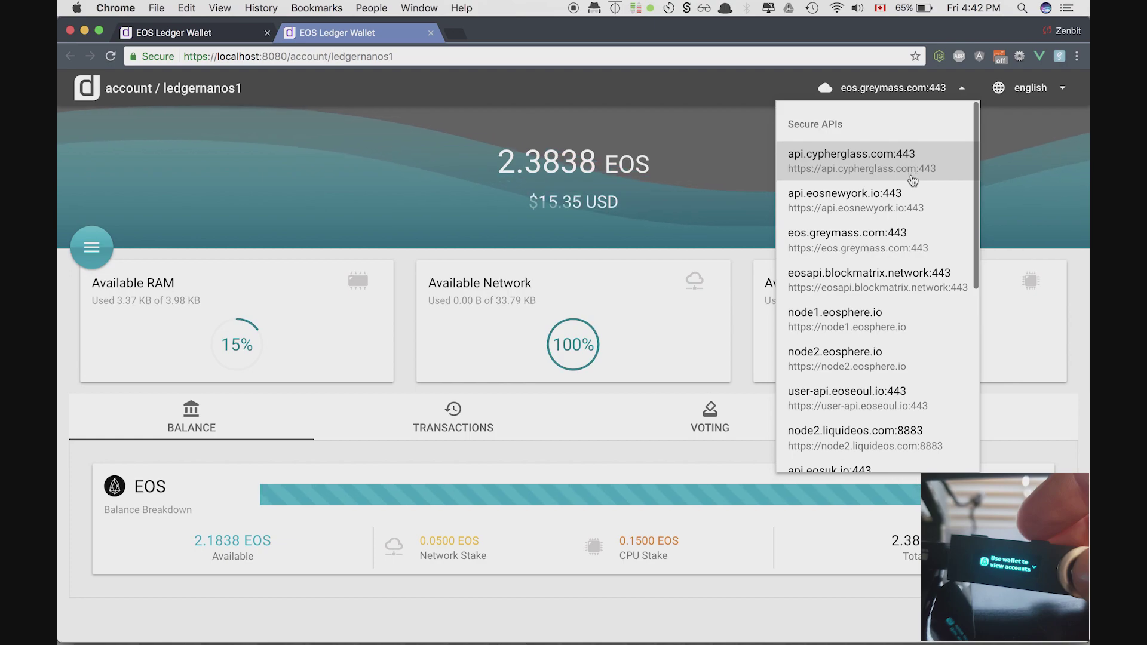
pyautogui.scroll(-5, 903, 342)
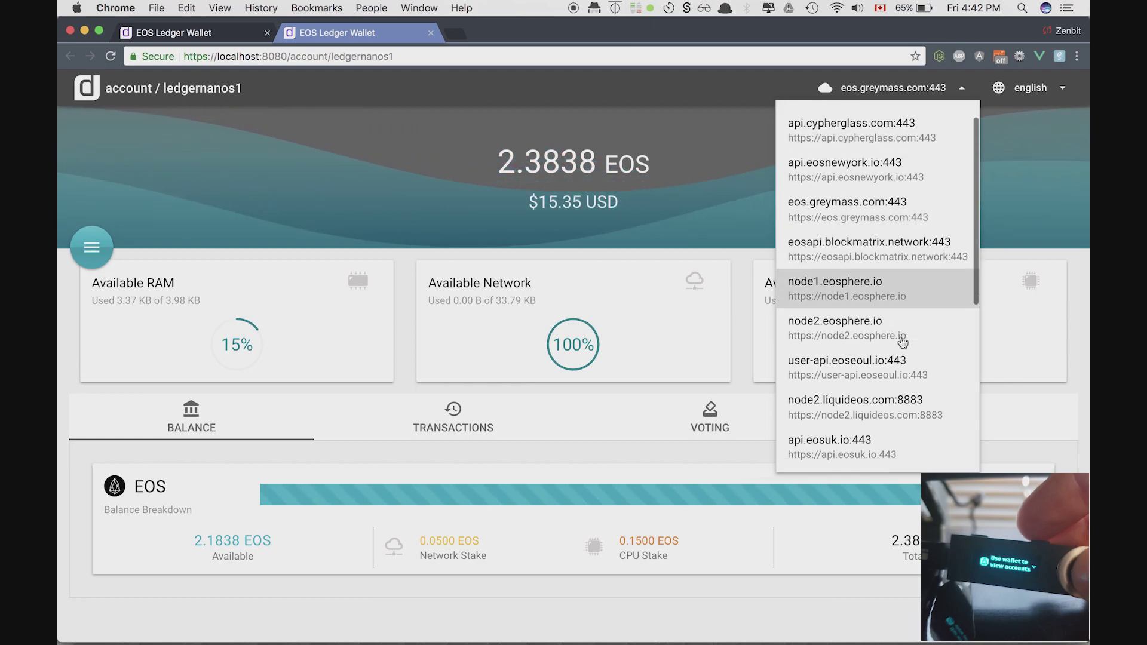
pyautogui.scroll(-3, 903, 342)
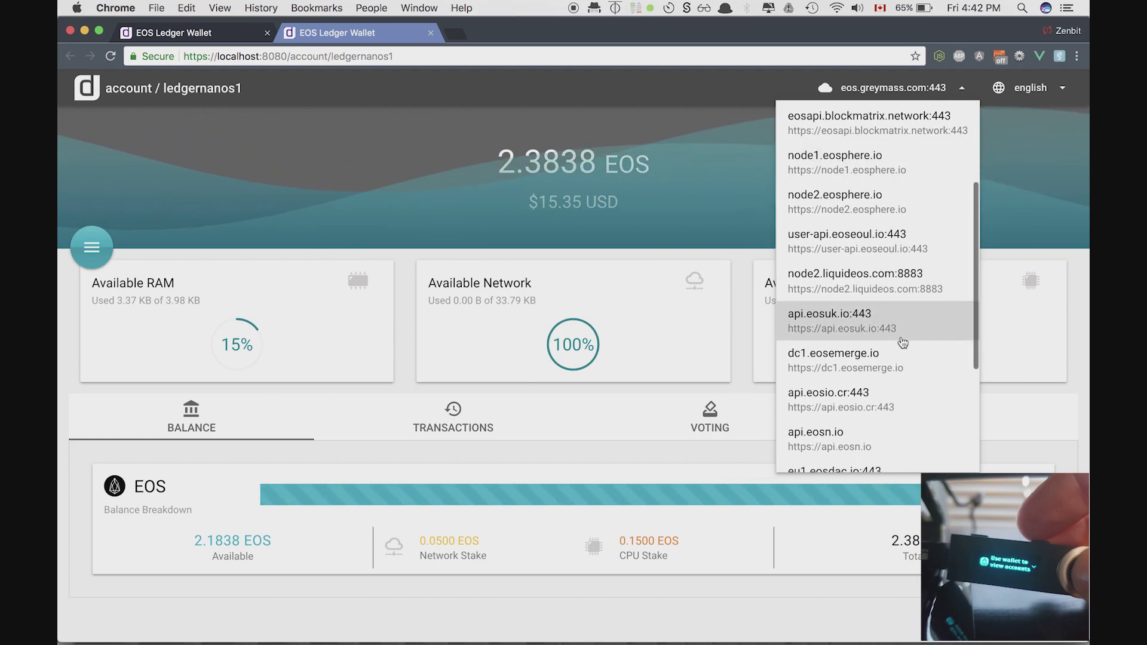
pyautogui.scroll(-2, 903, 342)
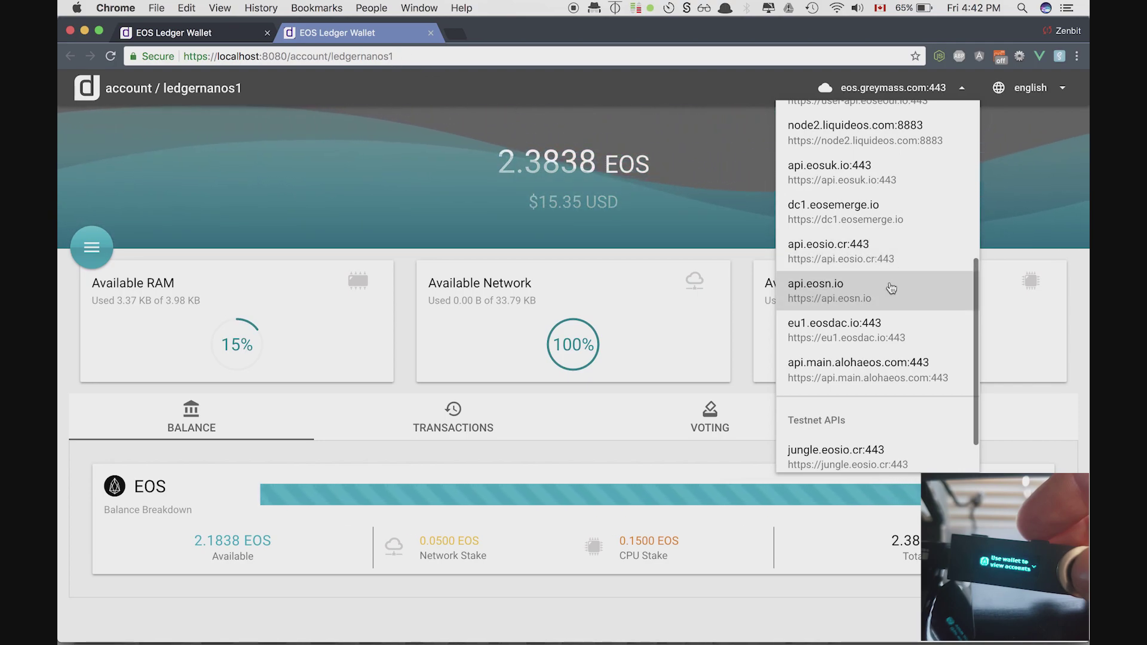
pyautogui.click(890, 289)
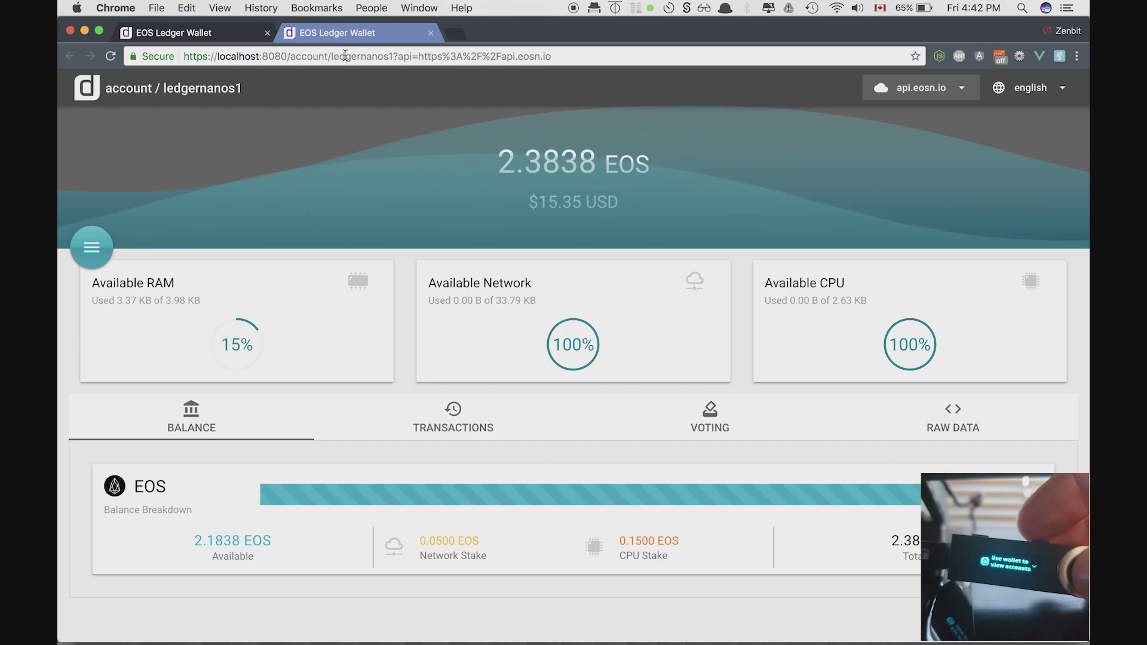
# - Bookmark the ledgernanos1 account page, with api.eosn.io in its address, in the EOS Development folder
pyautogui.doubleClick(344, 56)
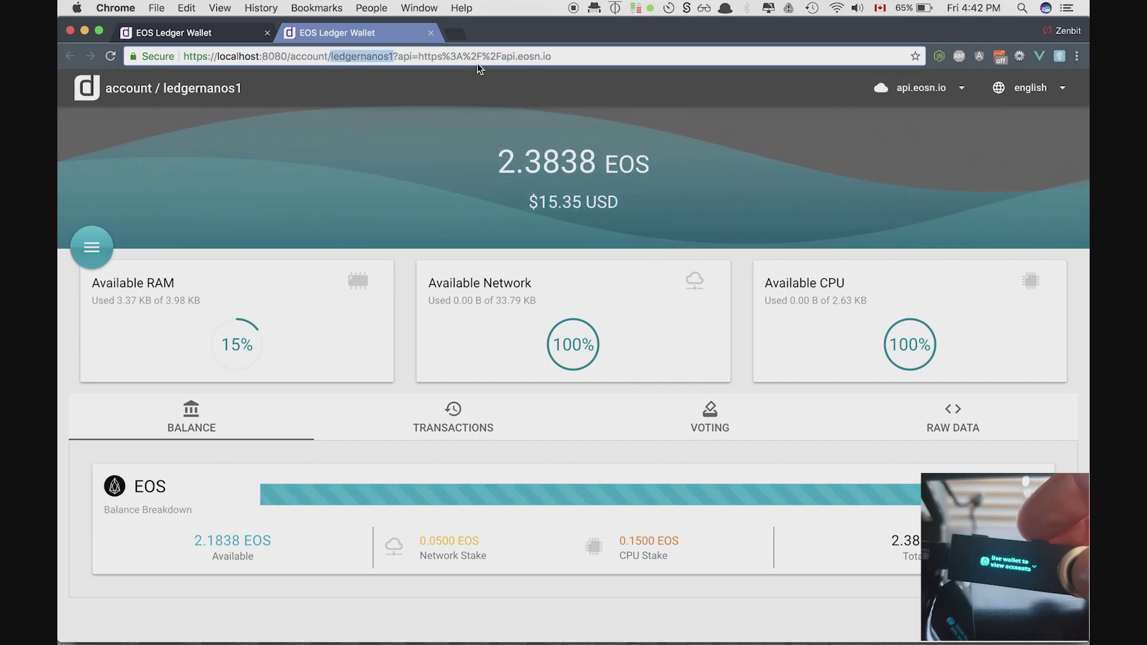
pyautogui.tripleClick(409, 57)
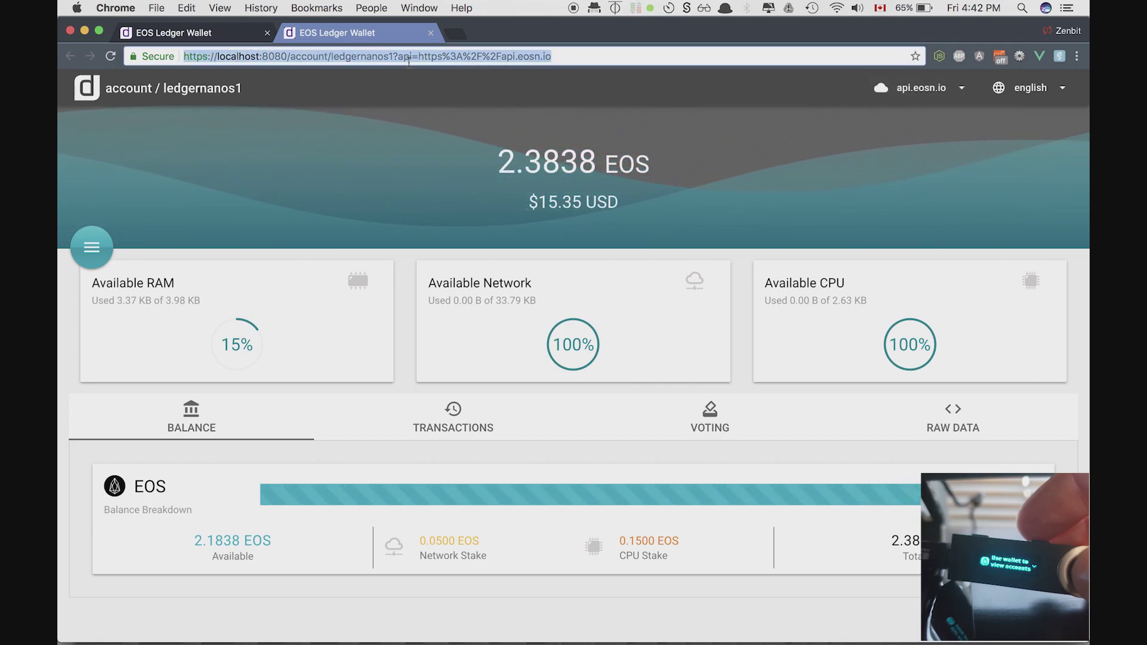
pyautogui.moveTo(551, 55); pyautogui.dragTo(419, 55)
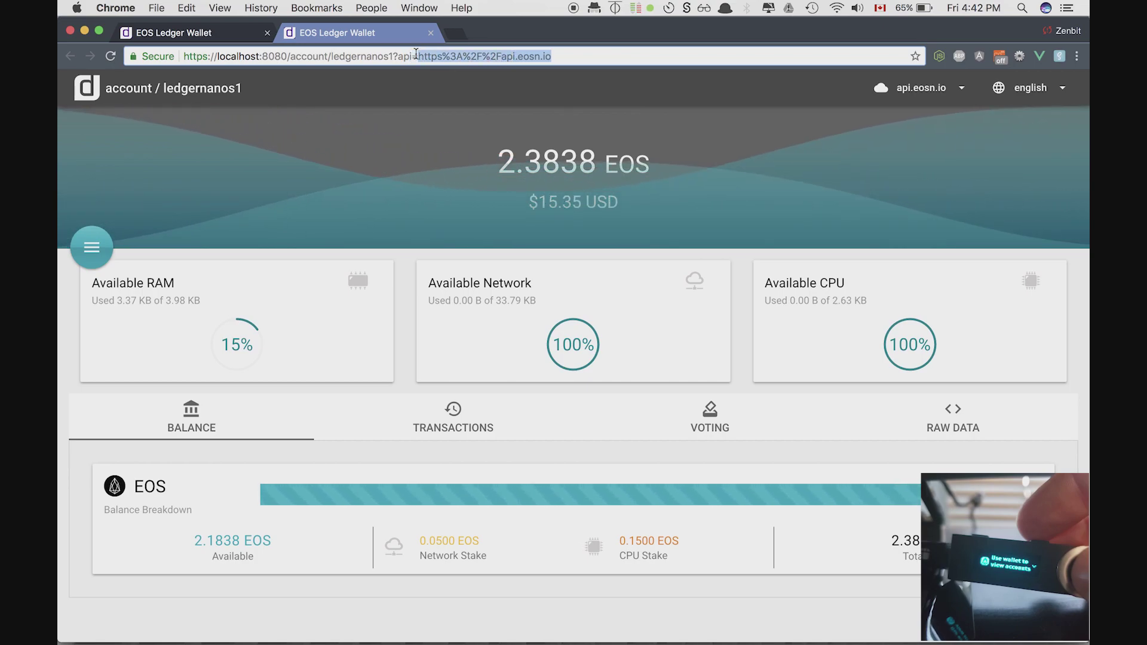
pyautogui.click(915, 56)
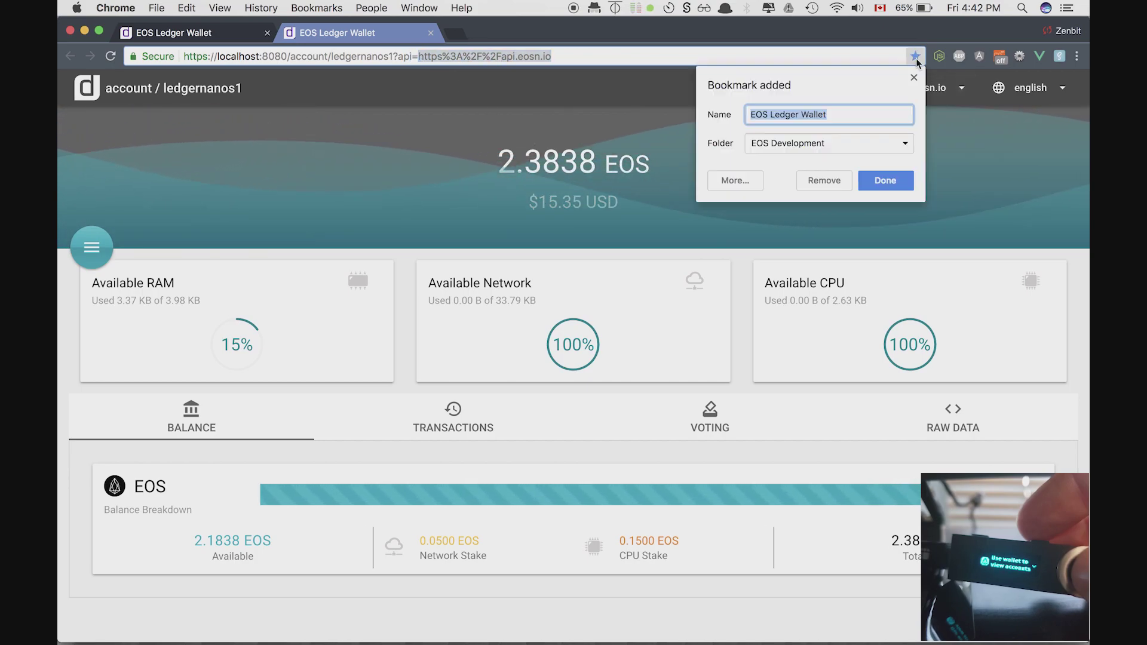
pyautogui.click(886, 180)
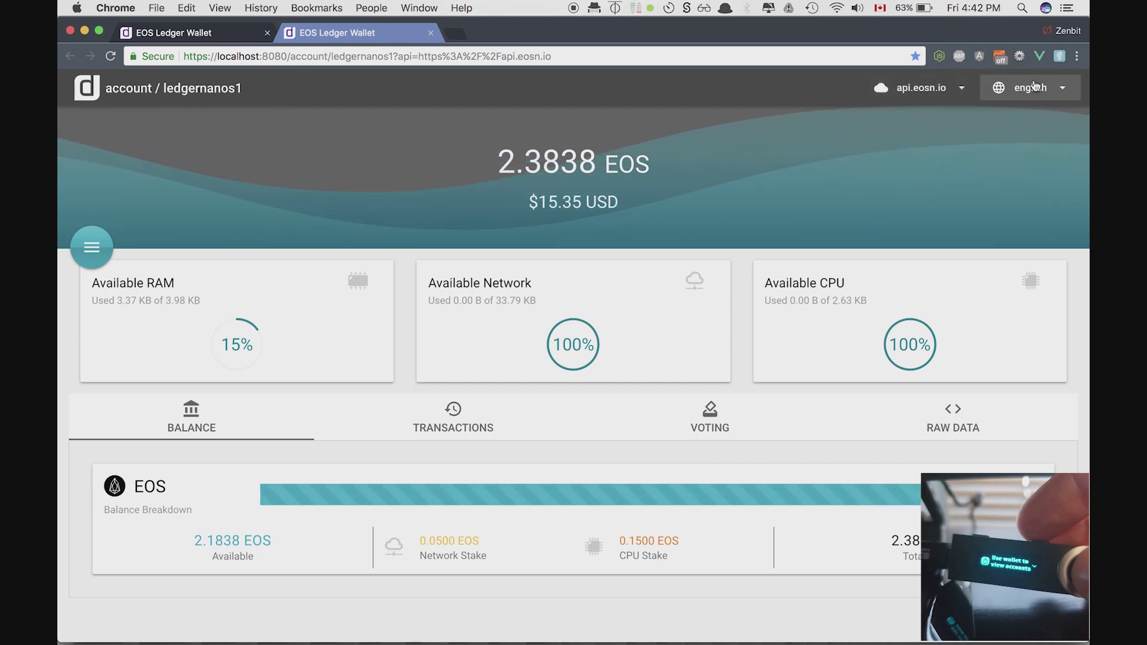
# - Switch the interface language to русский, then back to English, and bring up the API endpoint list
pyautogui.click(1035, 86)
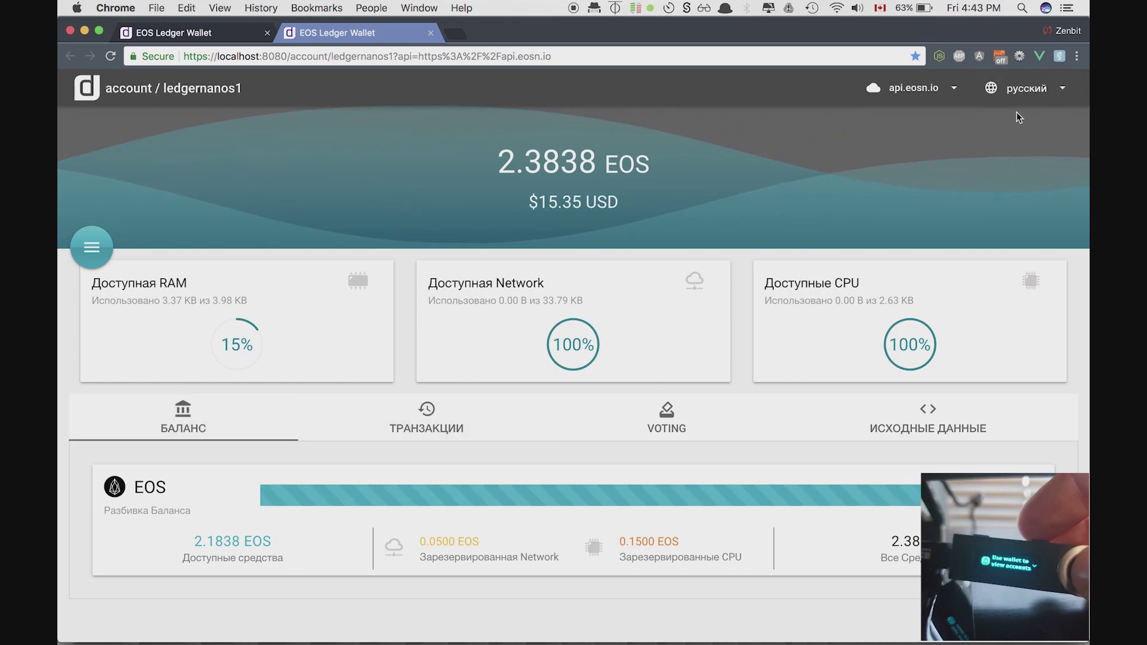
pyautogui.click(1021, 94)
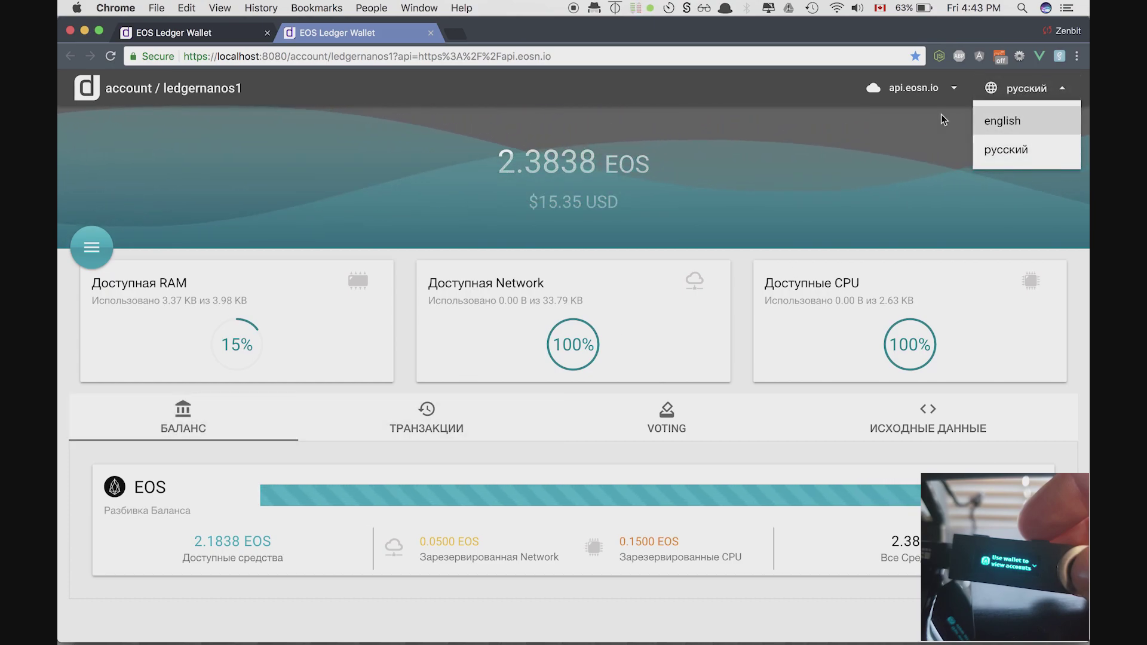
pyautogui.click(1016, 118)
pyautogui.click(932, 90)
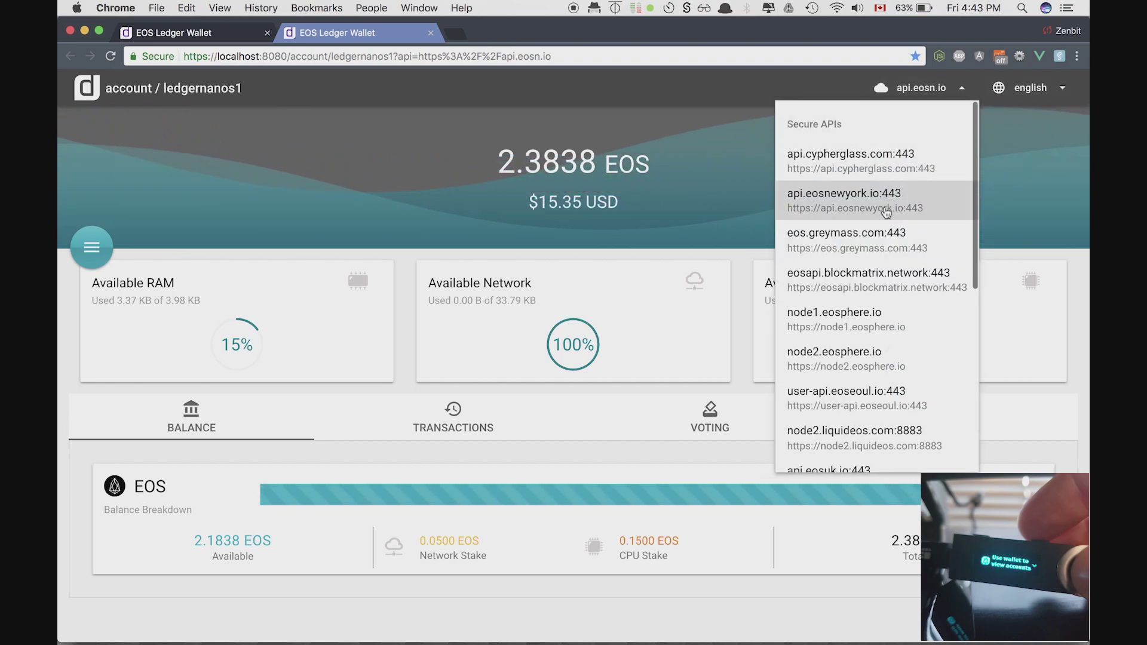
# - Try api.eosnewyork.io:443 and api.cypherglass.com:443, then settle back on eos.greymass.com:443
pyautogui.click(885, 214)
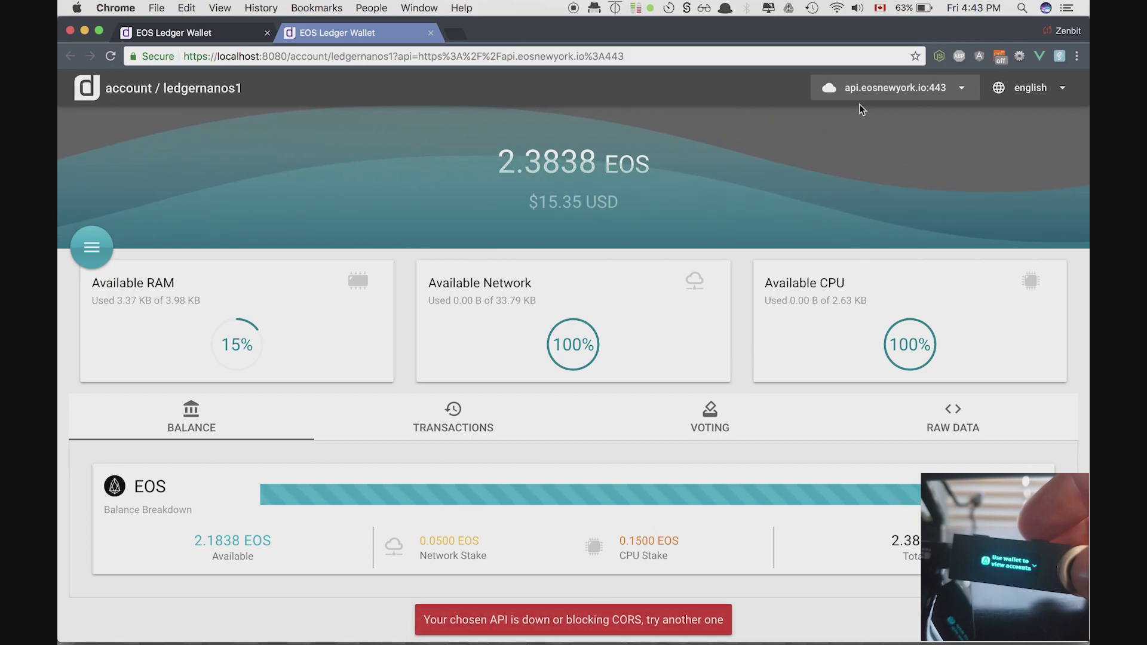
pyautogui.click(887, 90)
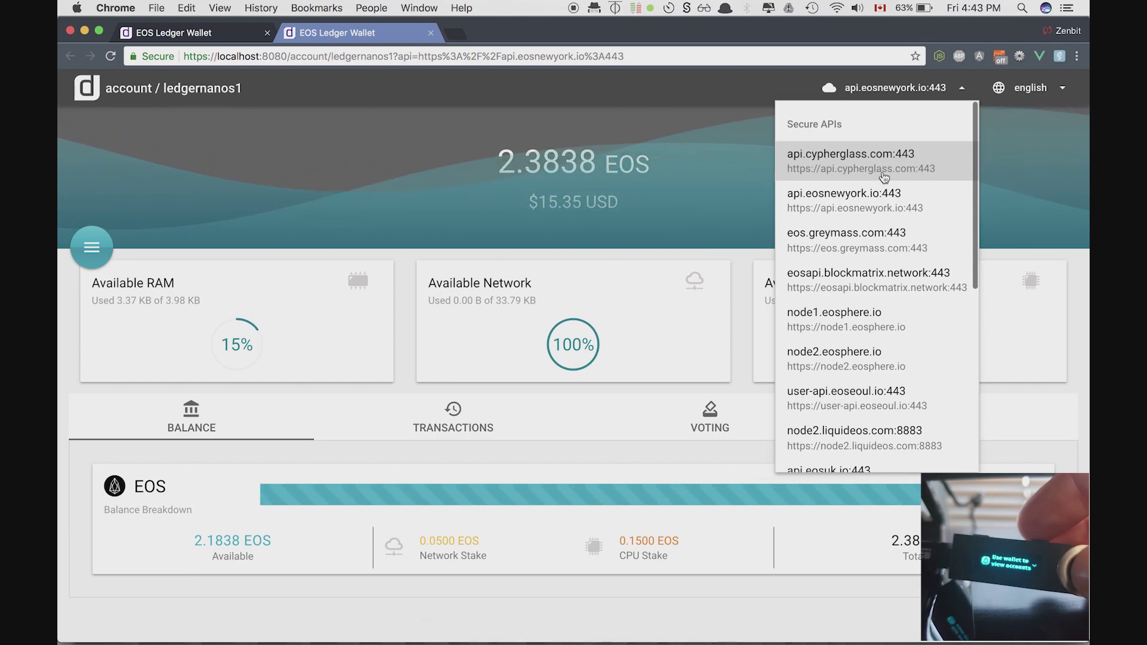
pyautogui.click(881, 163)
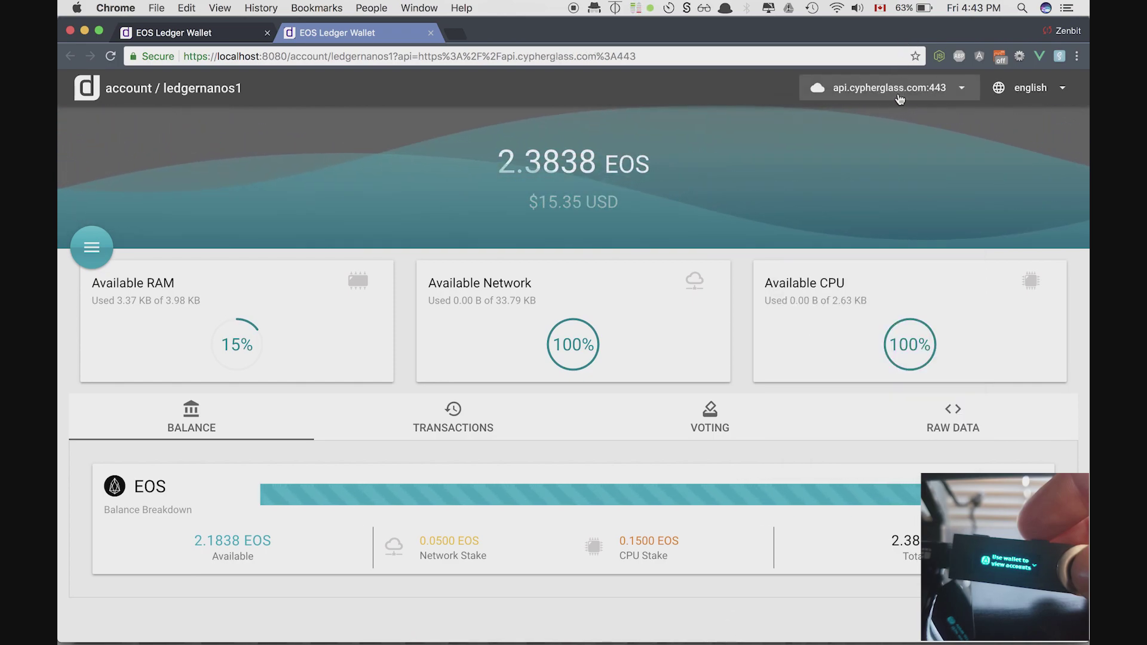
pyautogui.click(897, 95)
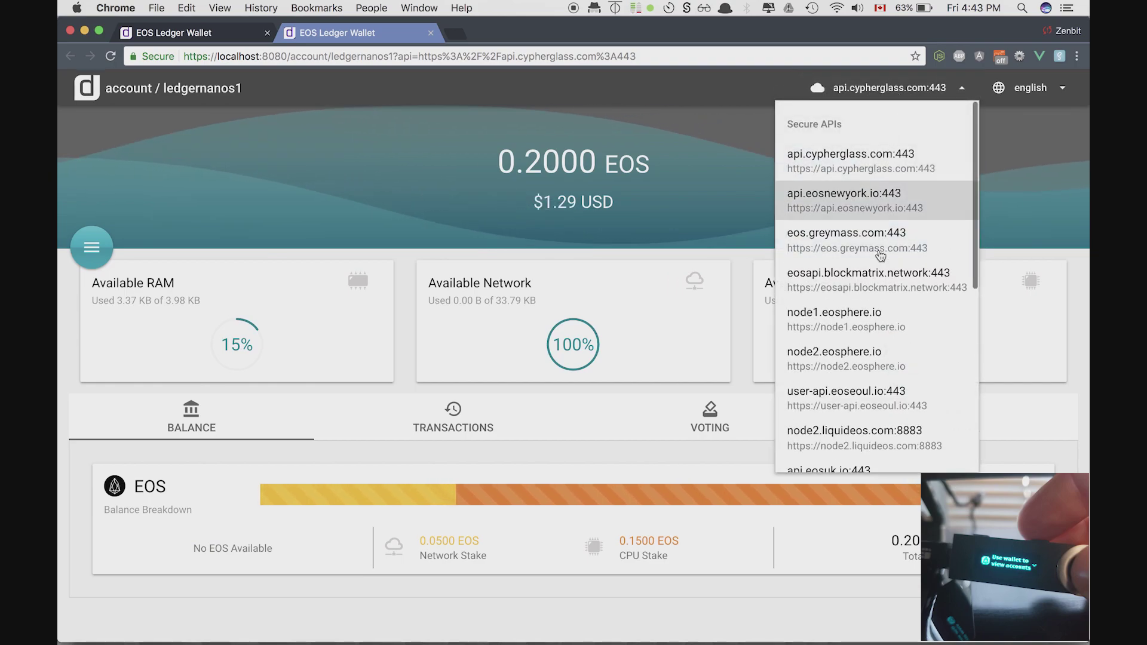
pyautogui.click(881, 254)
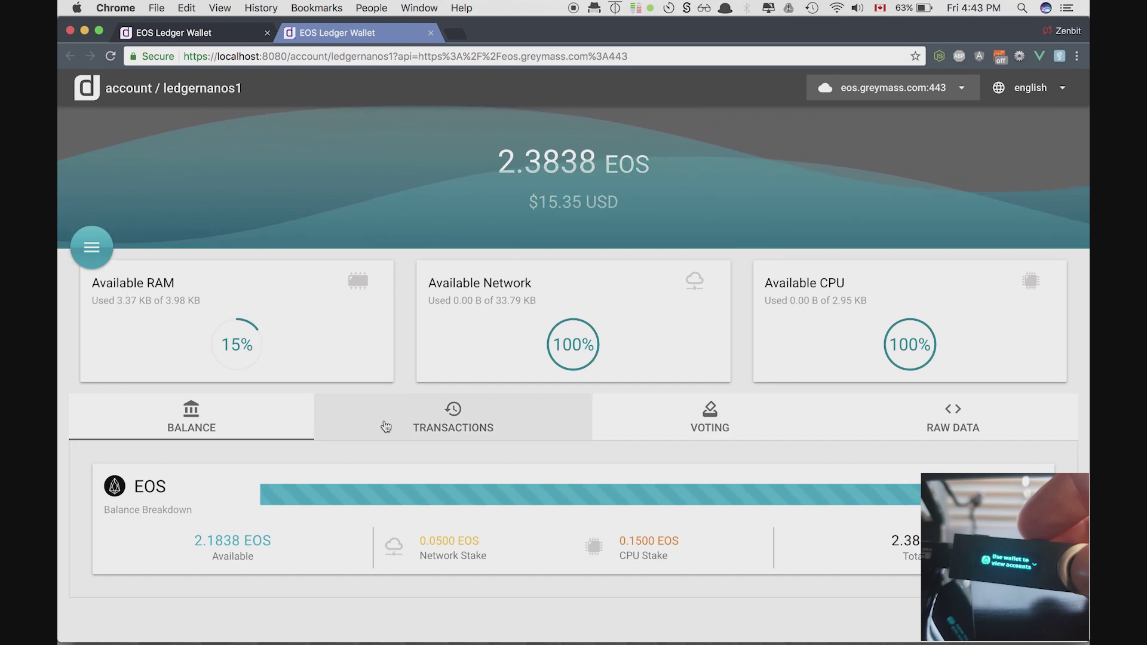
# - Show the transaction history and open the TX ...03BBF initial-balance transfer on Bloks.io
pyautogui.click(438, 429)
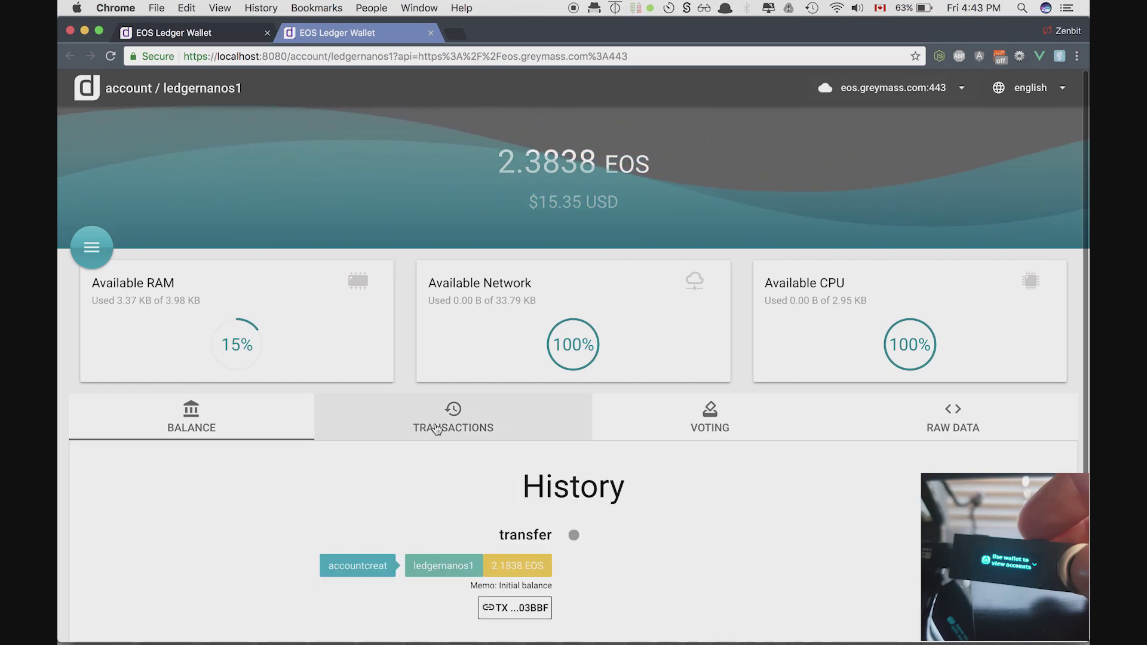
pyautogui.scroll(-1, 406, 353)
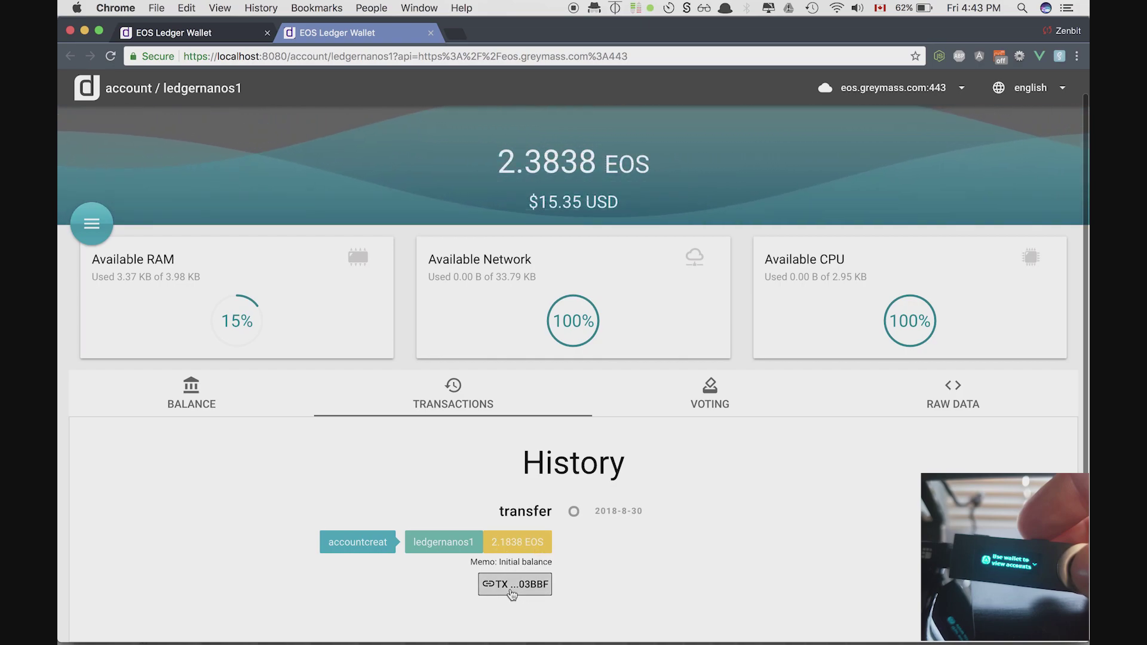
pyautogui.click(512, 591)
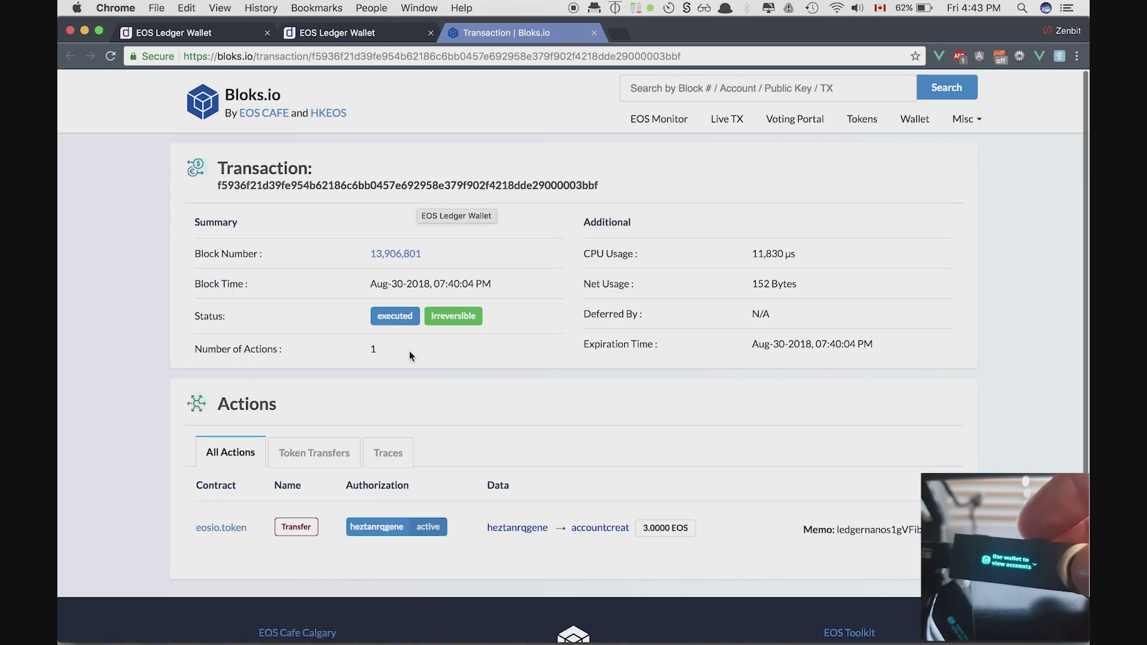
# - Close the Bloks.io transaction tab to return to the wallet
pyautogui.click(593, 33)
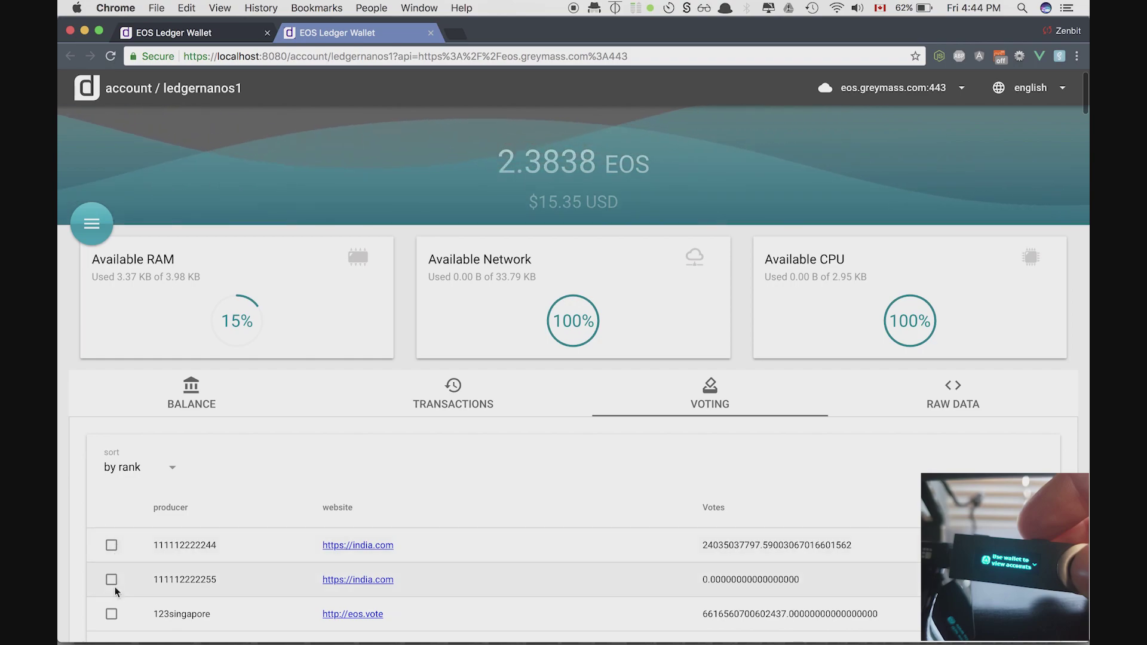
# - Tick 1teamcanada1 in the producer list, start a vote for it, and turn off proxy voting
pyautogui.scroll(-4, 114, 583)
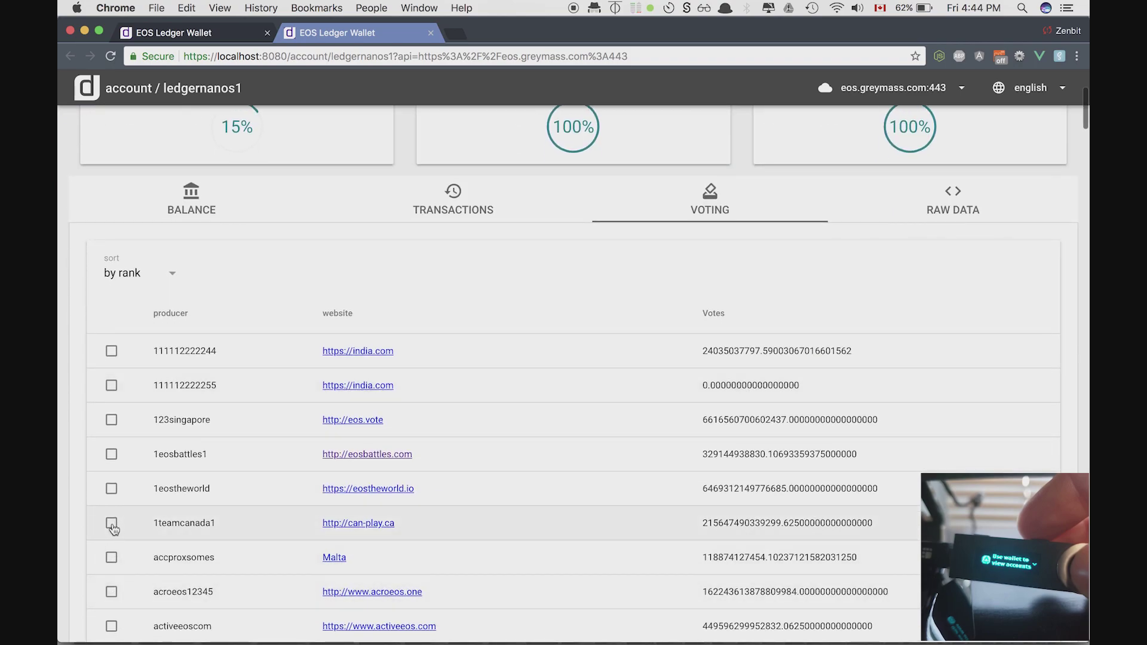
pyautogui.click(112, 524)
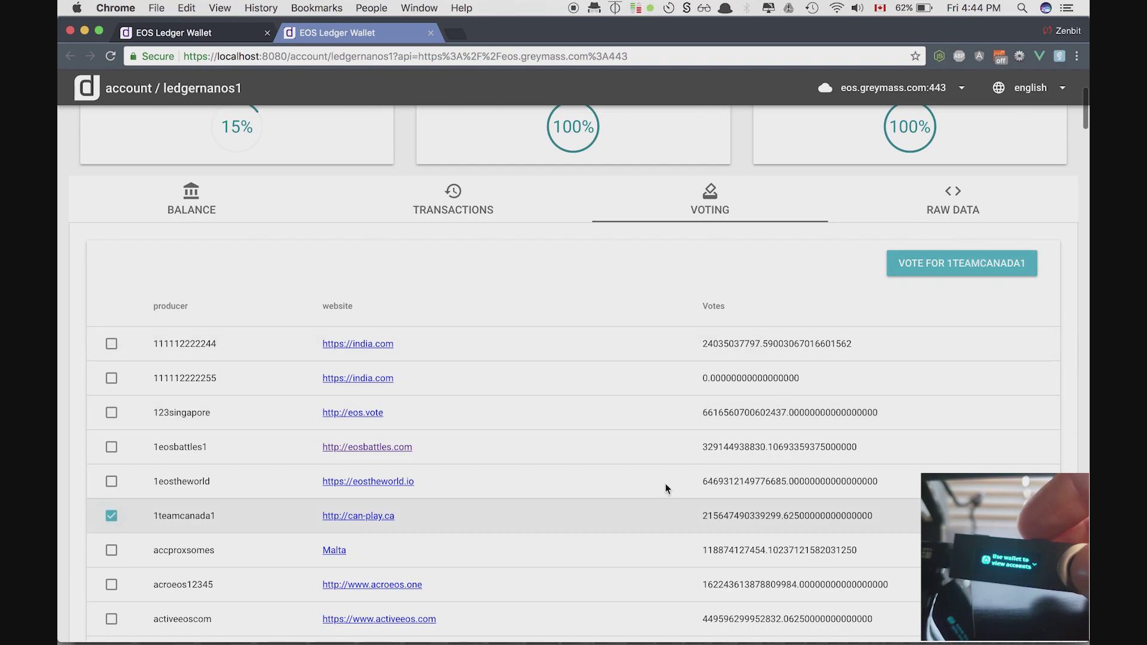
pyautogui.click(920, 263)
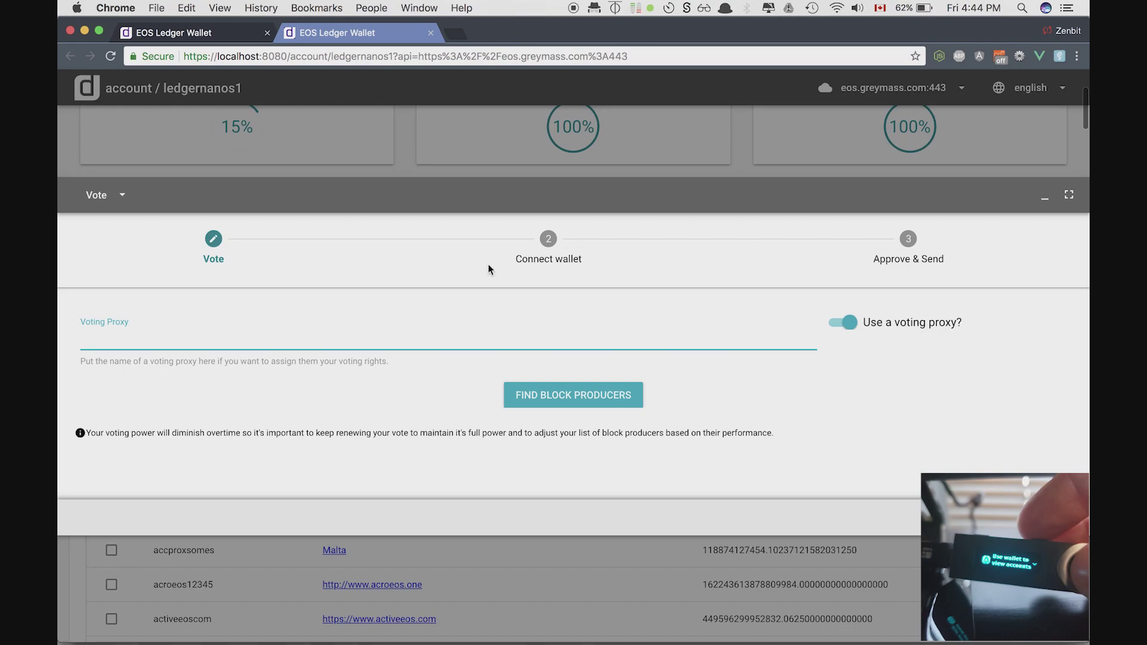
pyautogui.click(843, 326)
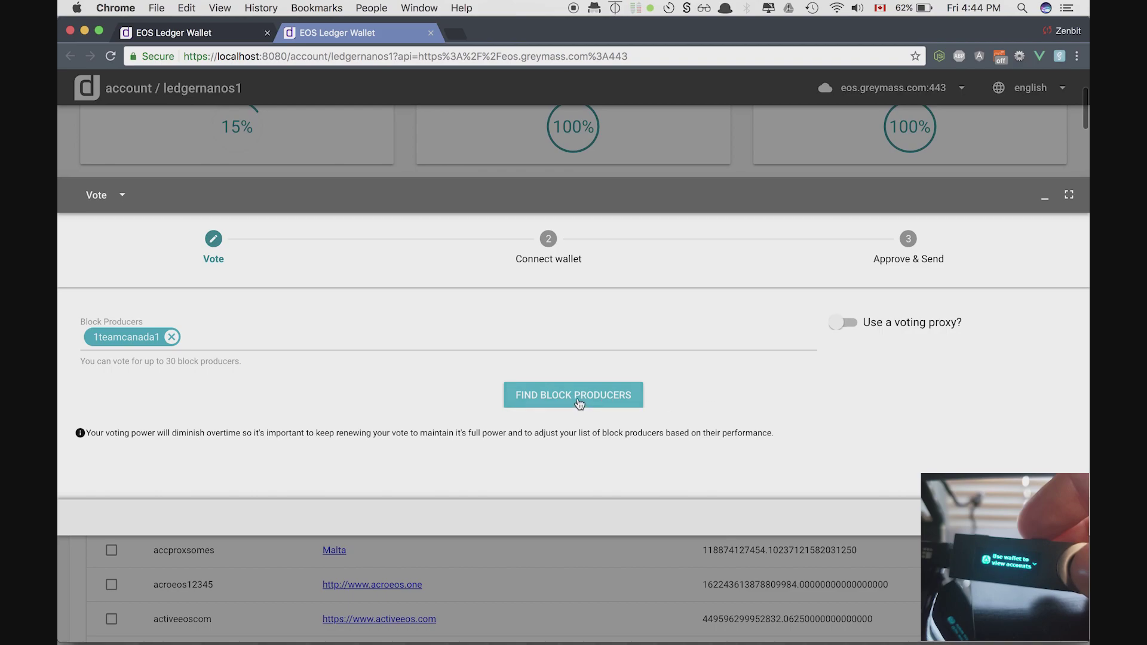
pyautogui.click(578, 404)
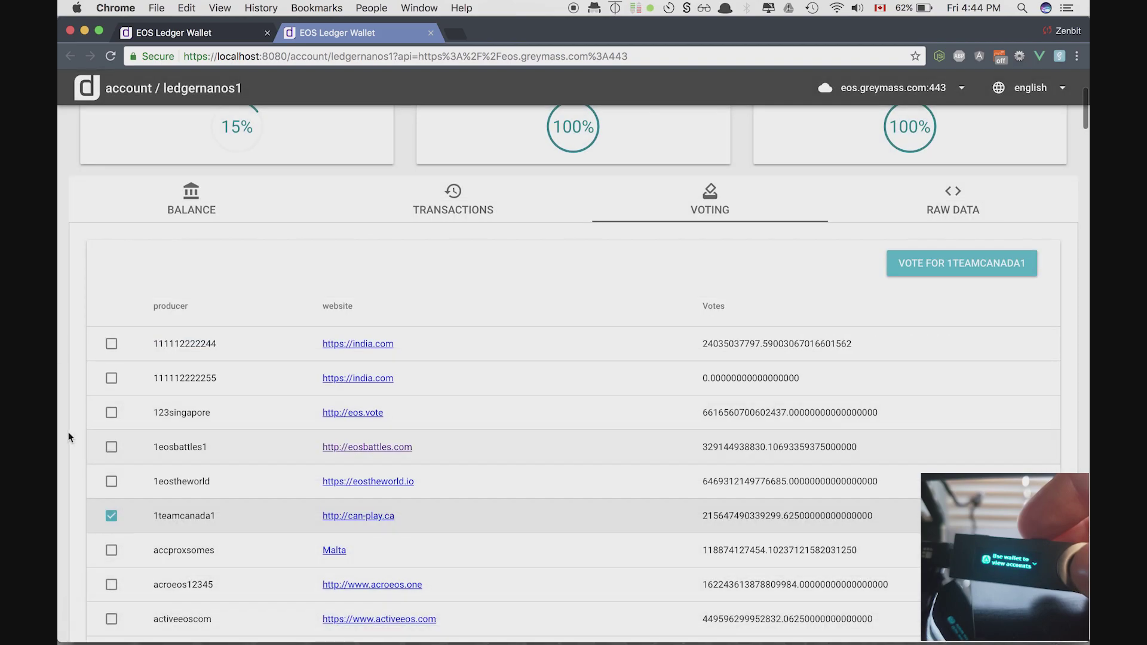
# - Add acroeos12345 to the ticked producers, then vote for them and sign with the Ledger device
pyautogui.scroll(-5, 101, 524)
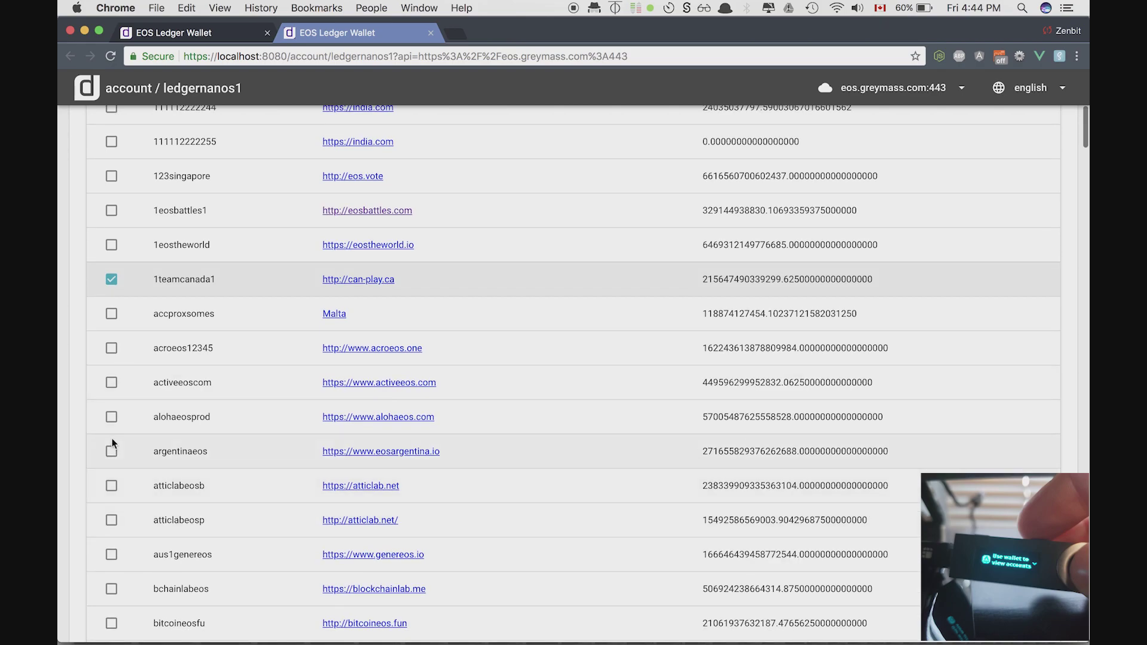
pyautogui.click(111, 348)
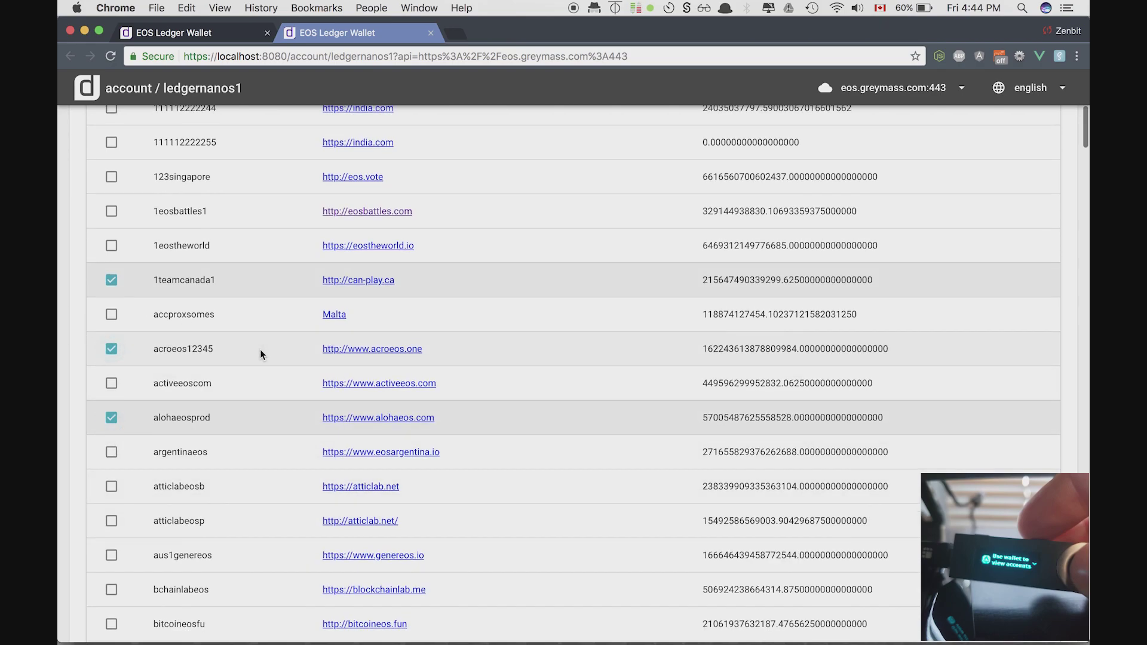
pyautogui.scroll(8, 260, 349)
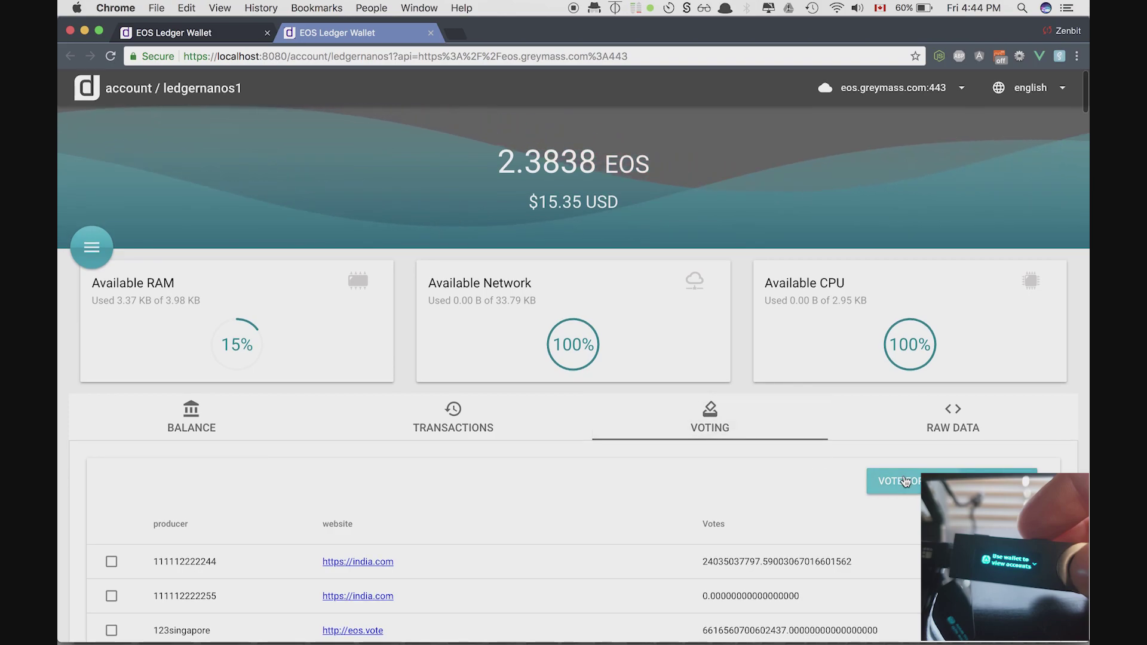
pyautogui.click(902, 480)
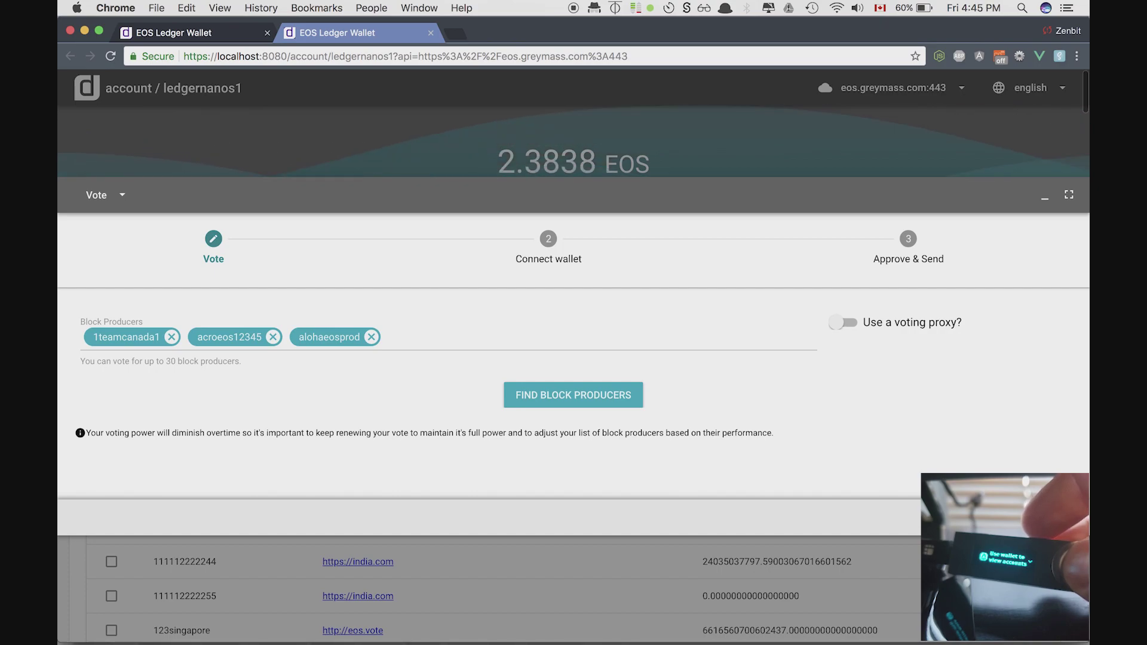
pyautogui.click(445, 415)
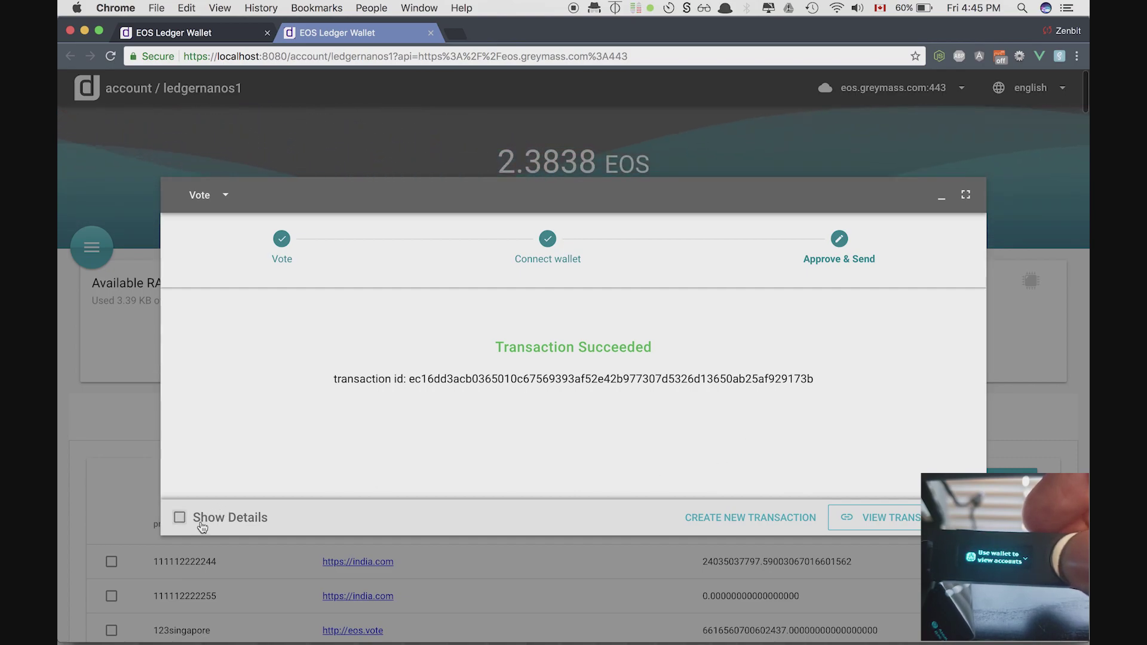
pyautogui.click(202, 521)
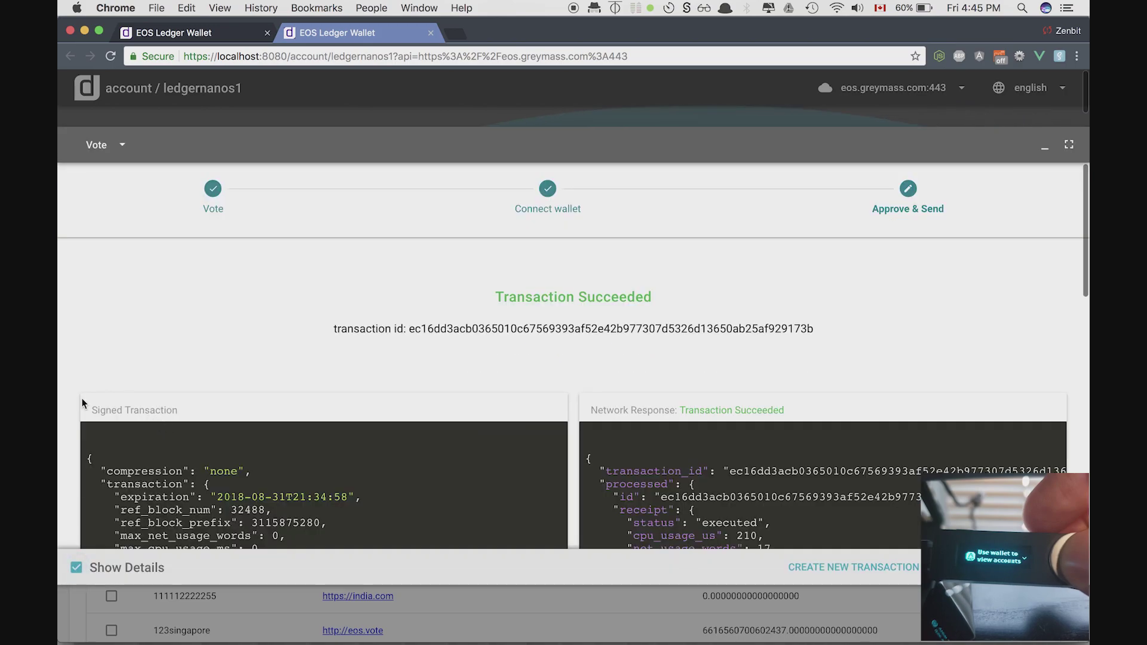
pyautogui.scroll(-4, 82, 403)
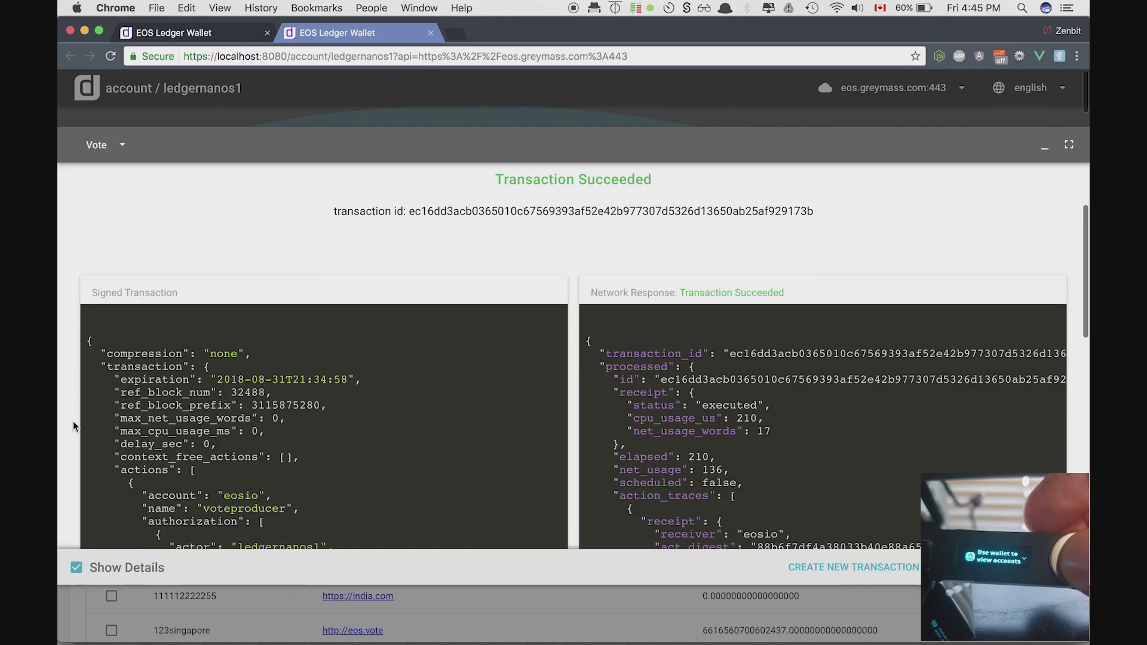
pyautogui.scroll(-4, 963, 337)
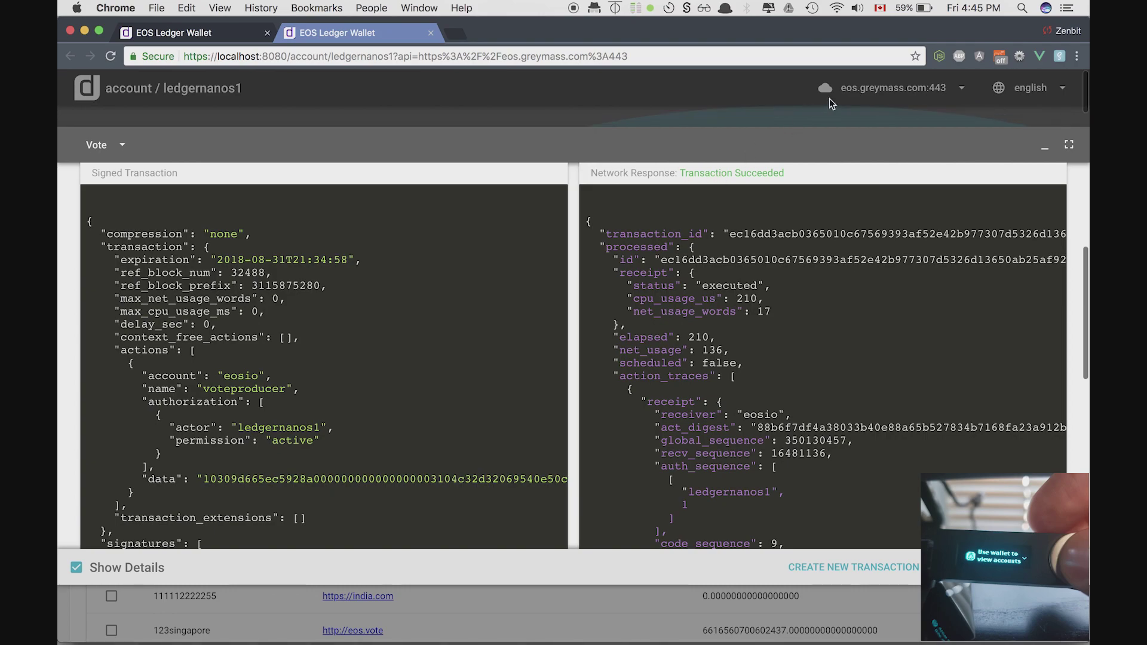
pyautogui.press('Escape')
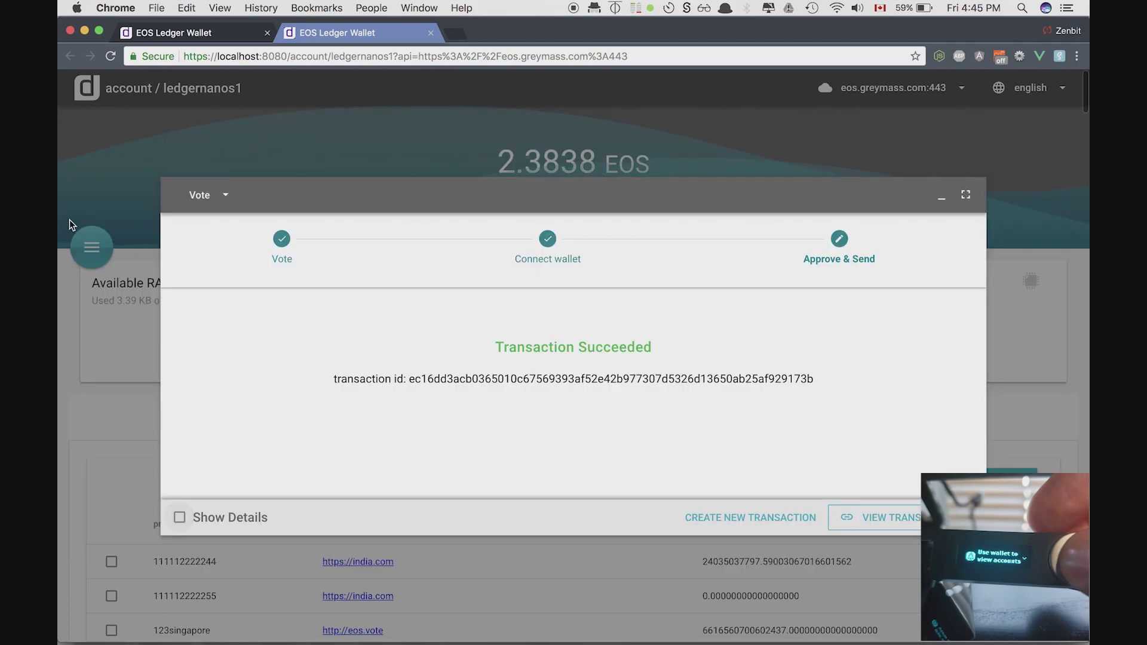
pyautogui.press('Escape')
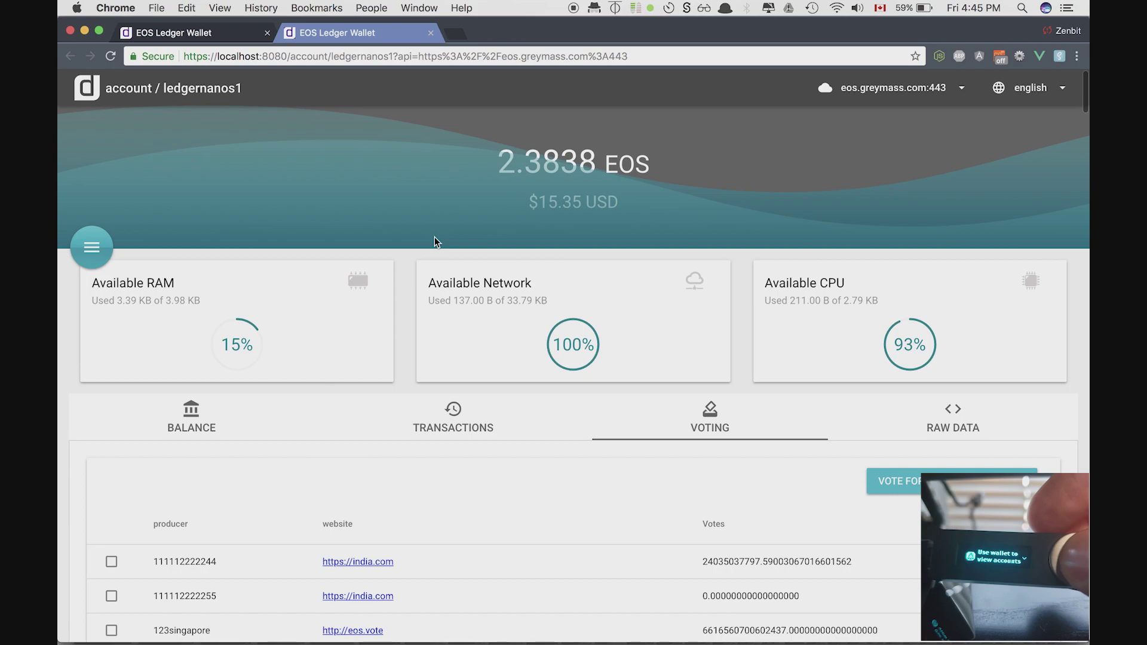
pyautogui.click(96, 249)
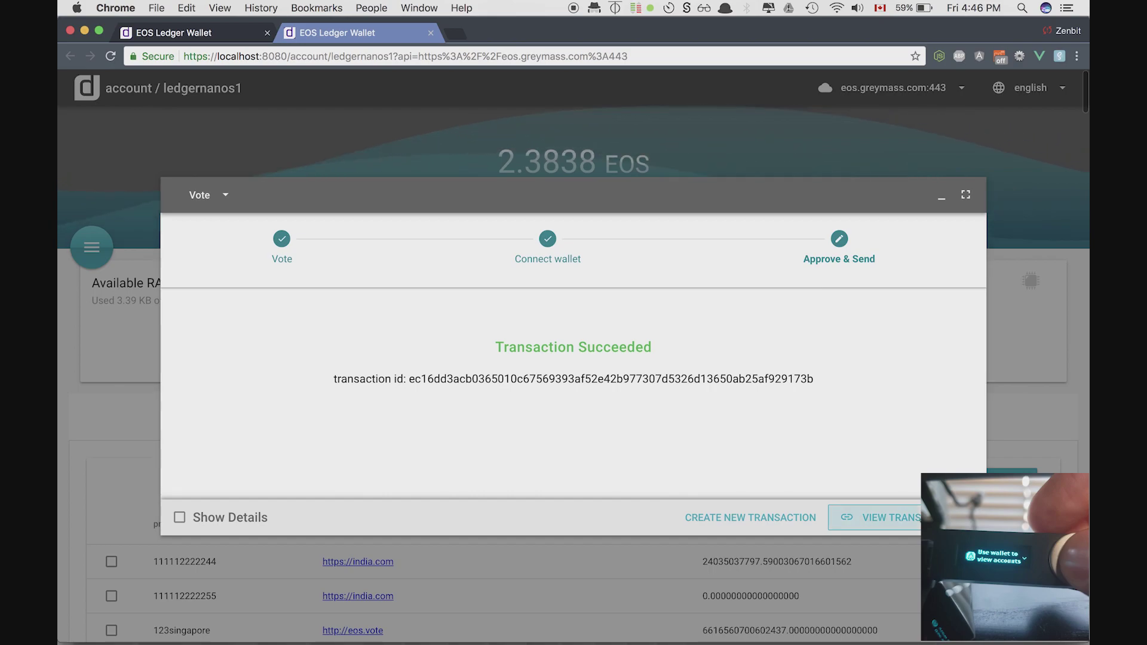
# - View the vote transaction on Bloks.io, then return to the EOS Ledger Wallet tab
pyautogui.click(890, 517)
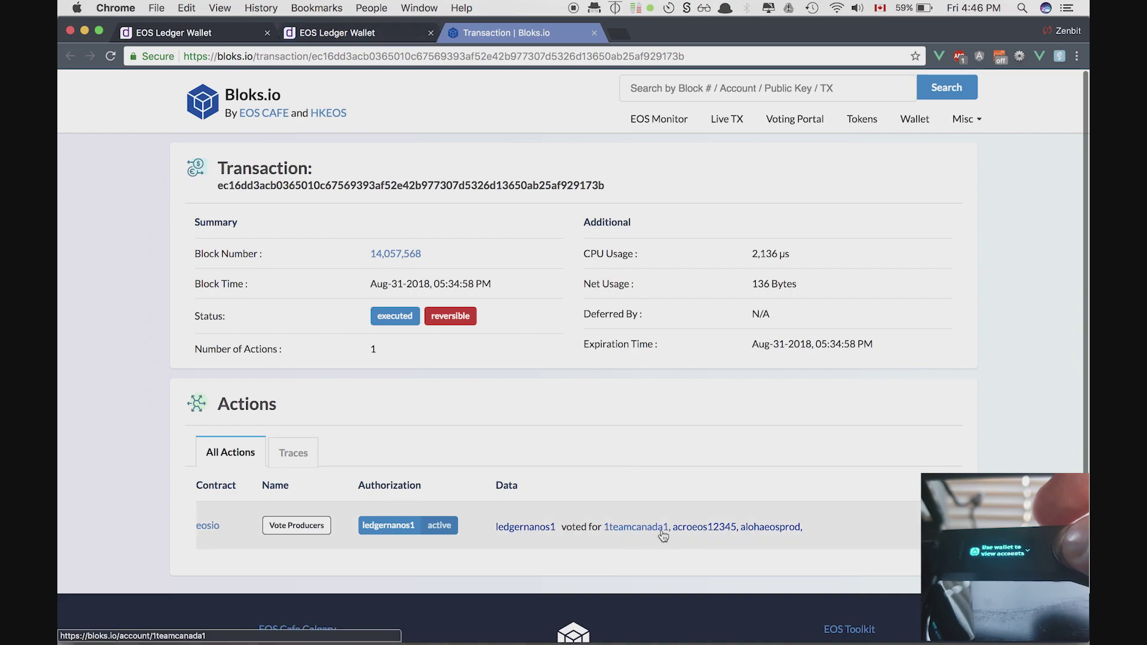
pyautogui.click(334, 32)
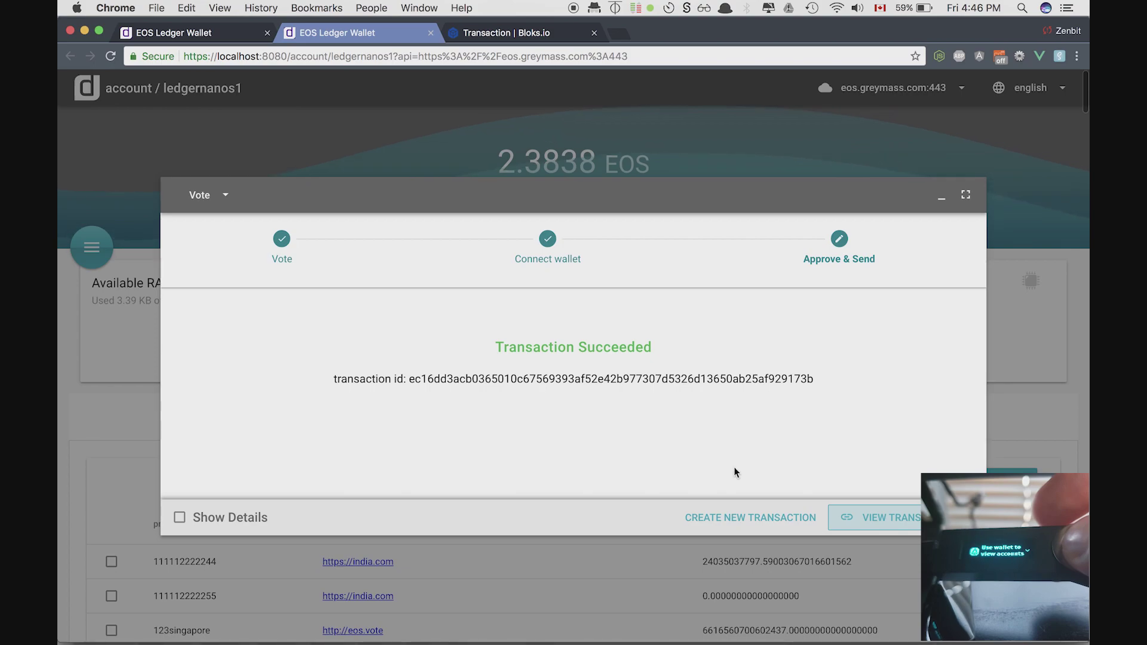
# - Set up a new Buy RAM transaction of 124 bytes for ledgernanos1
pyautogui.click(757, 518)
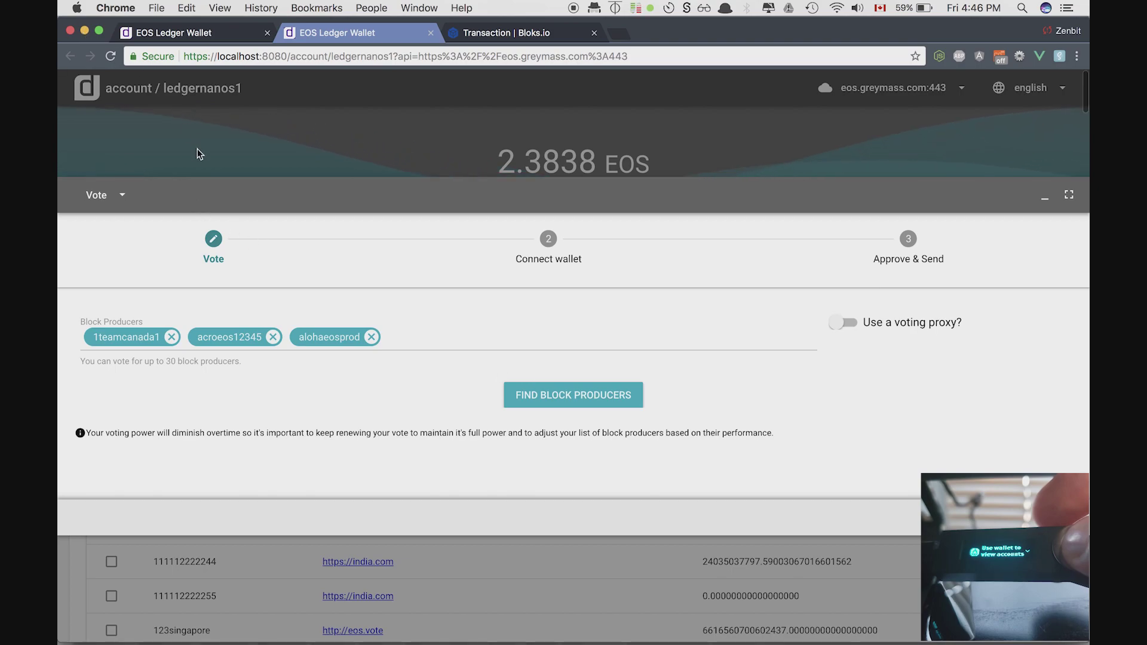
pyautogui.click(125, 198)
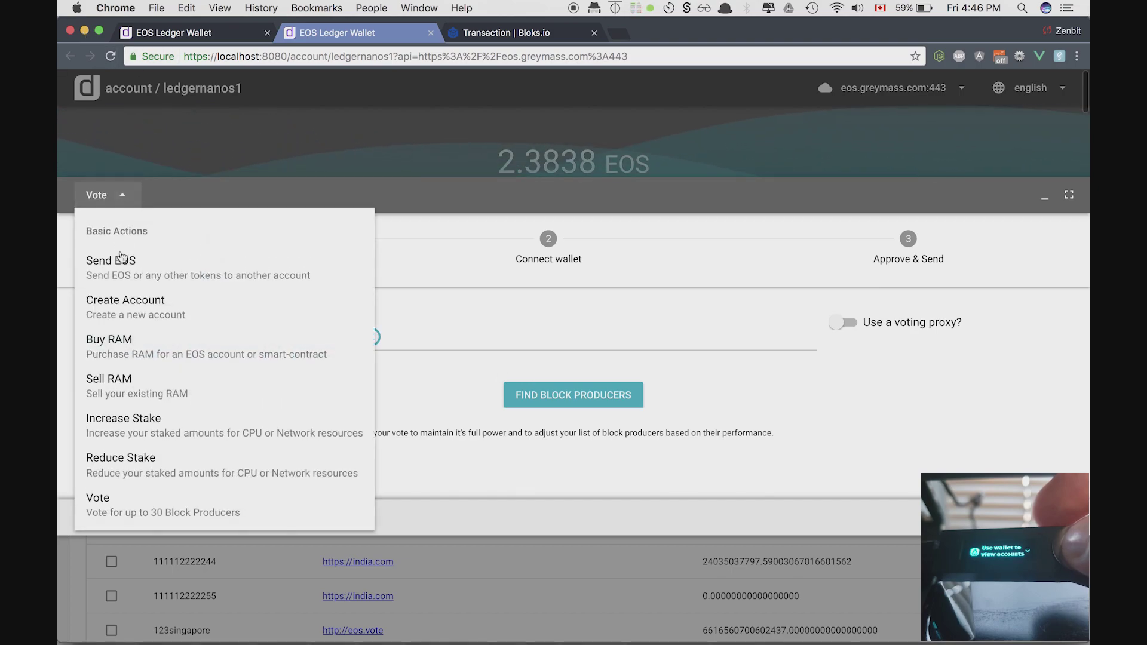
pyautogui.click(123, 342)
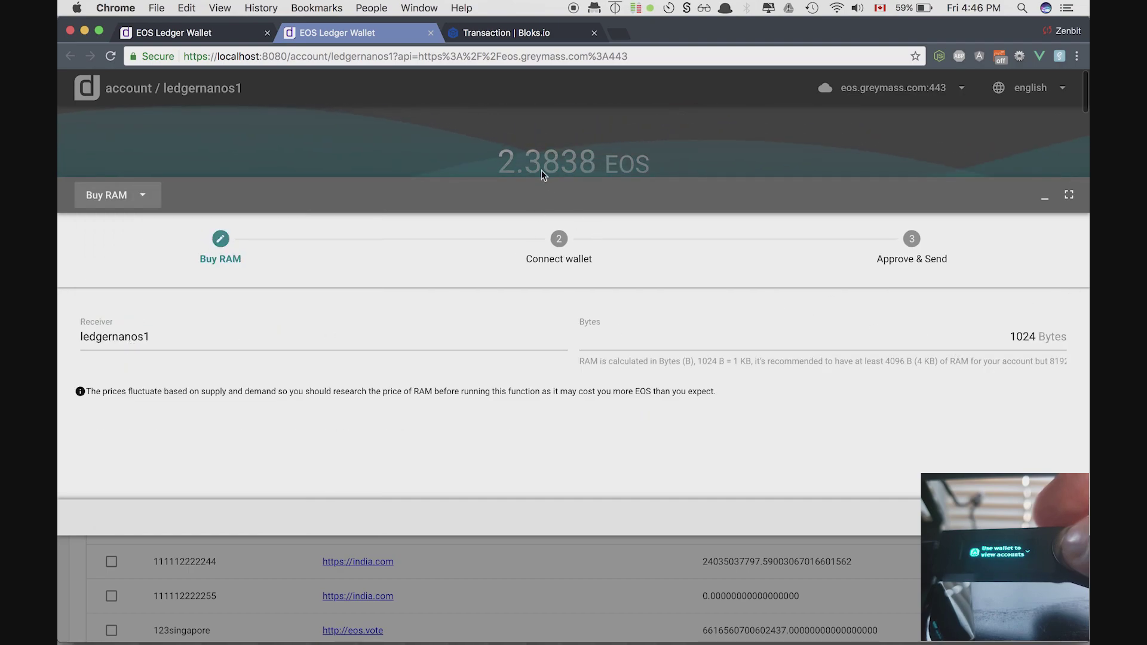
pyautogui.click(1021, 338)
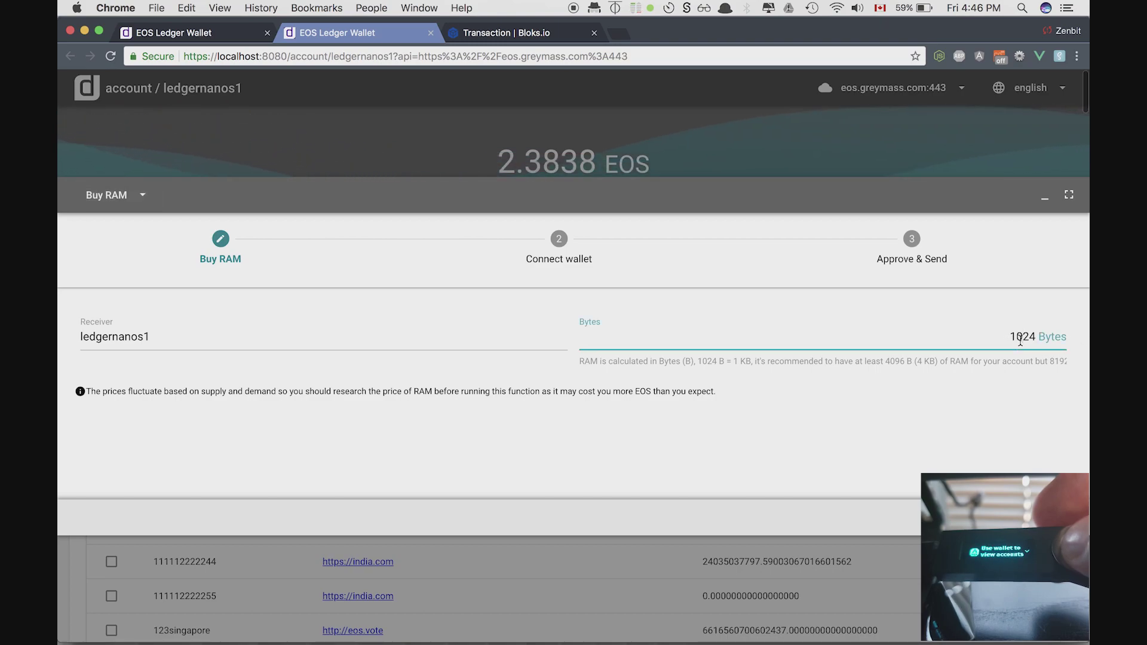
pyautogui.press('BackSpace')
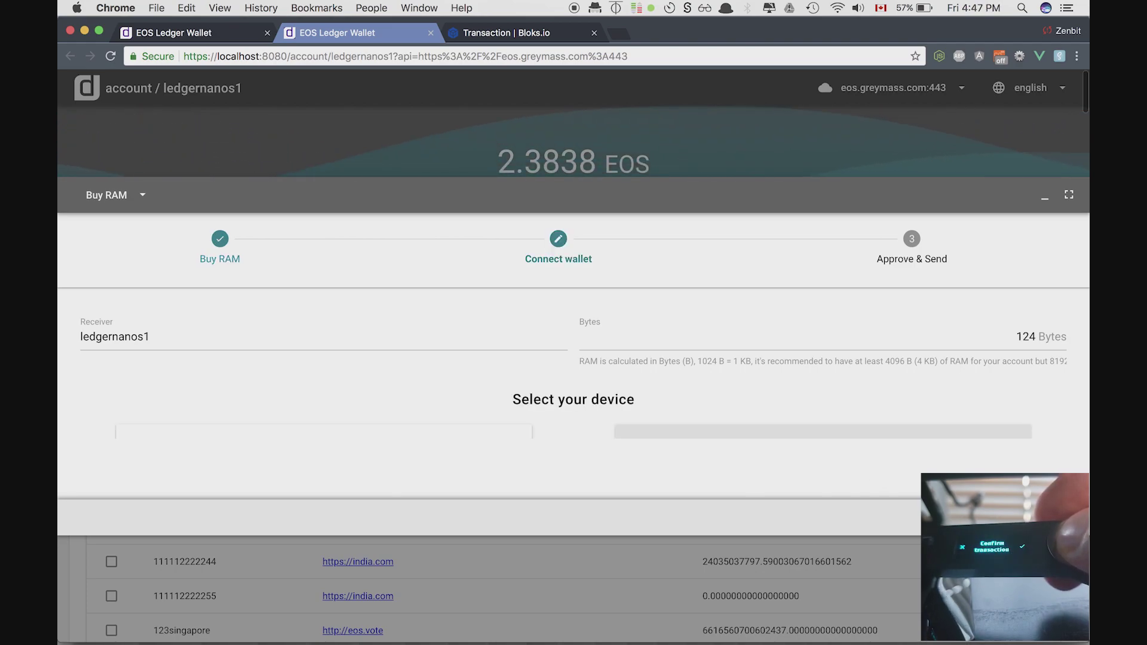
# - Sign the 124-byte RAM purchase with the Ledger and close the success dialog
pyautogui.click(523, 434)
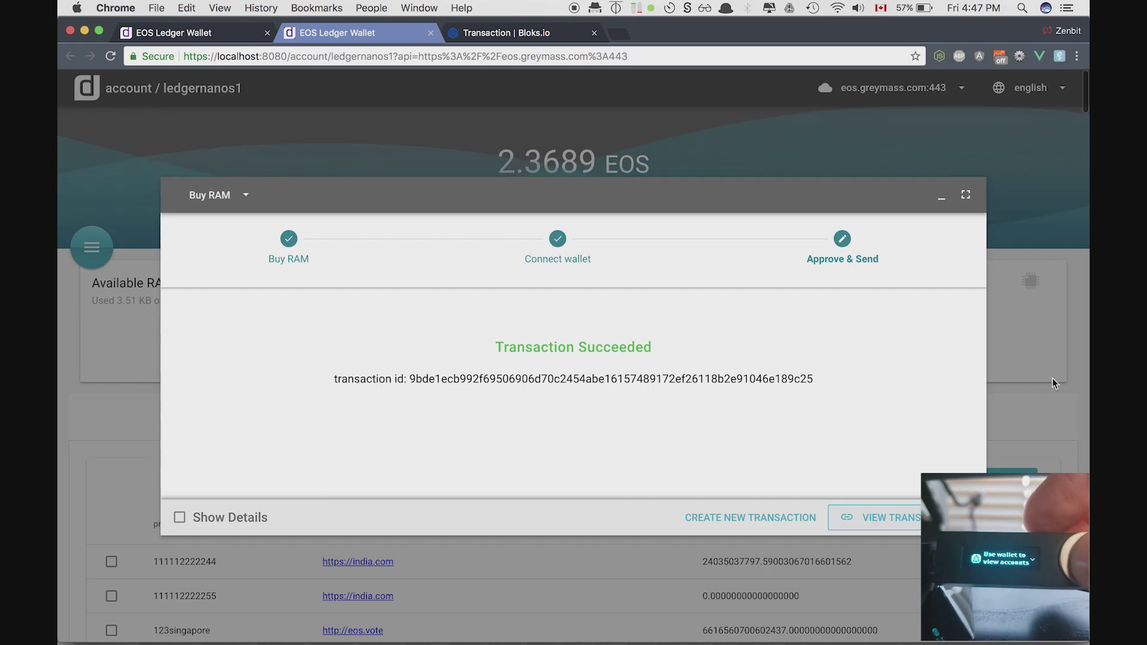
pyautogui.click(94, 352)
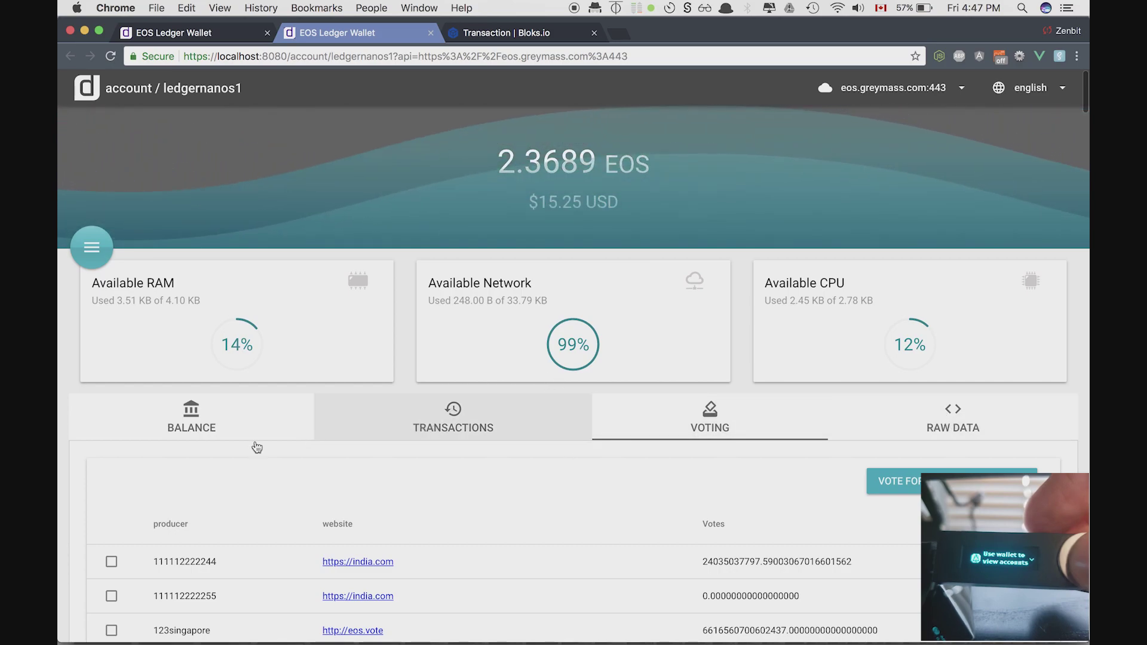
# - Show the balance breakdown: 2.1689 EOS available, 0.0500 network and 0.1500 CPU stake
pyautogui.click(198, 439)
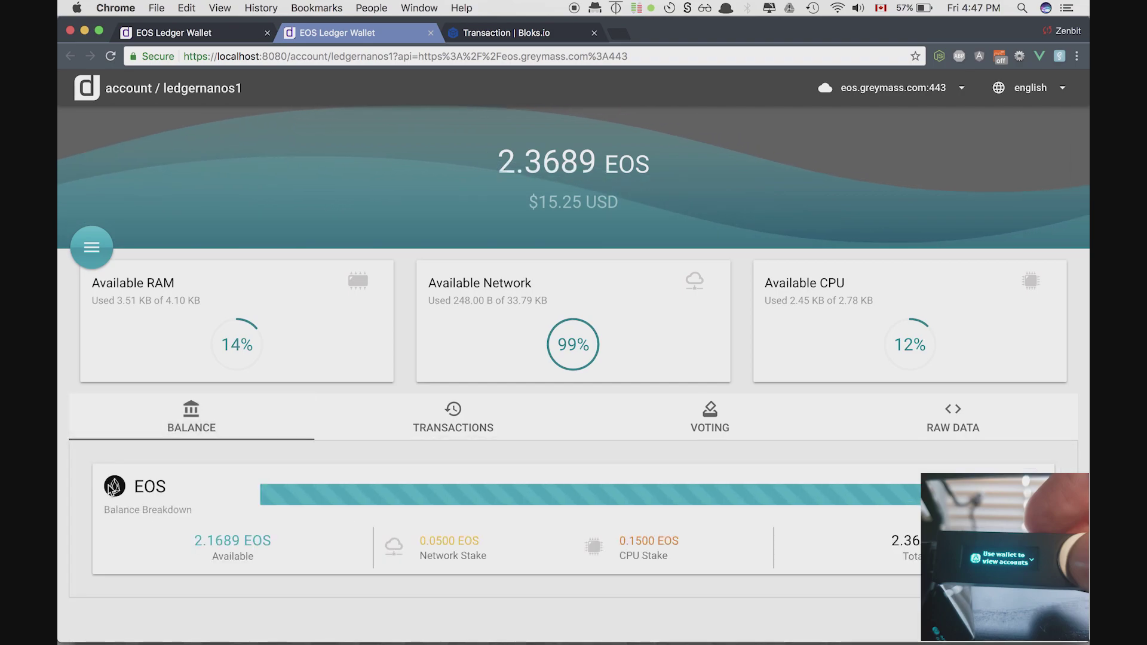
pyautogui.click(91, 246)
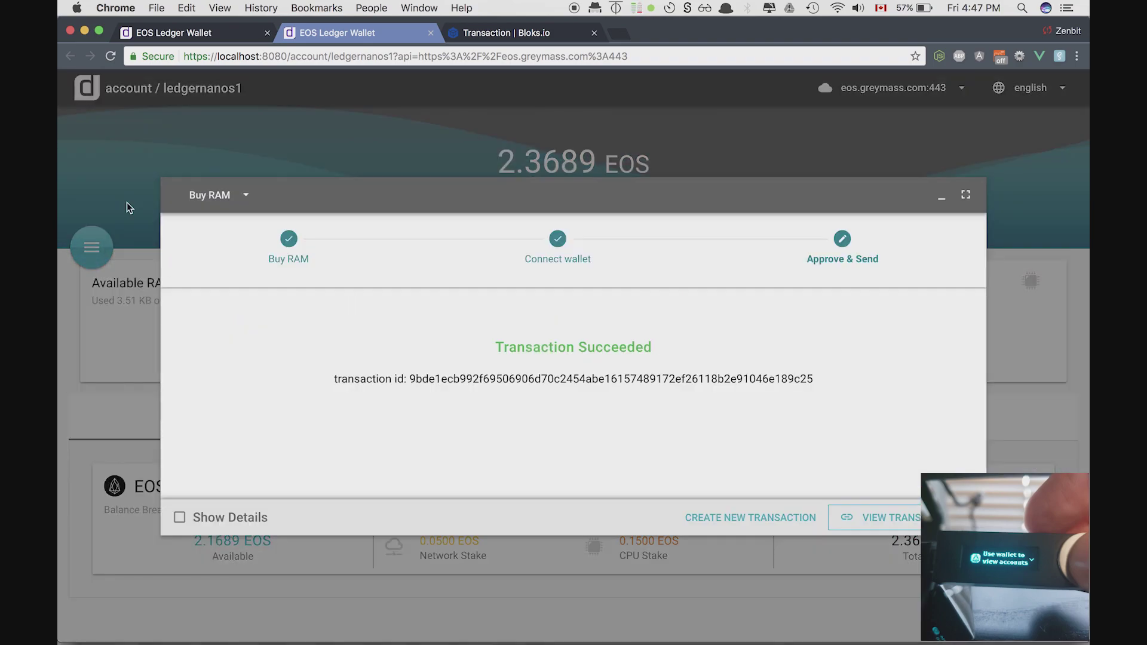
pyautogui.click(230, 206)
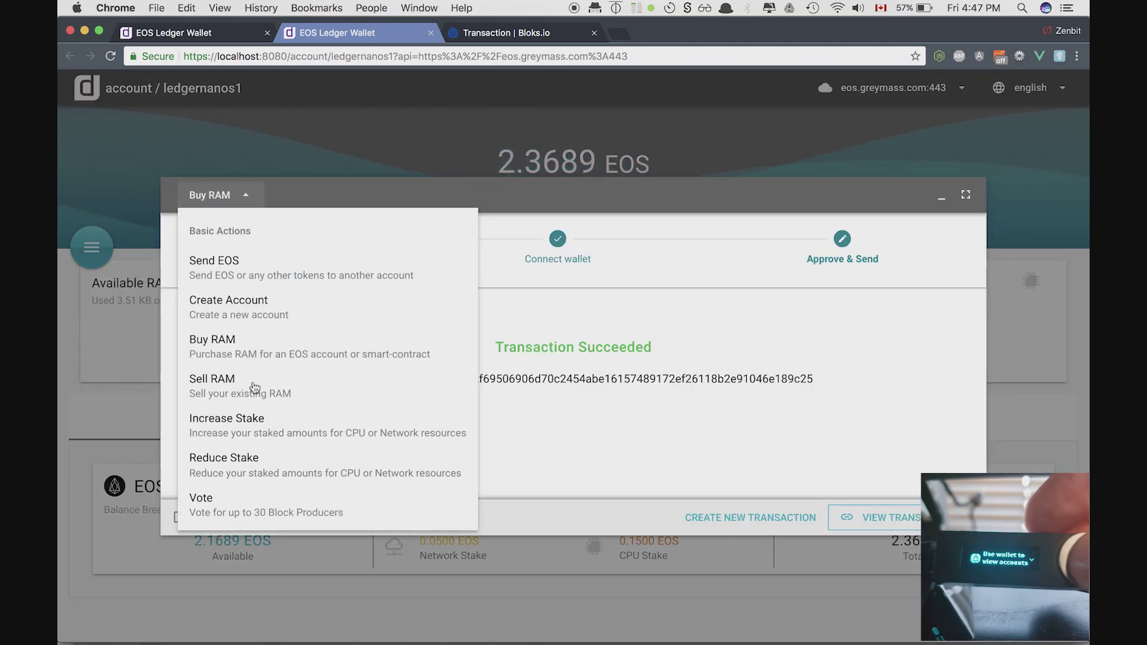
pyautogui.click(260, 424)
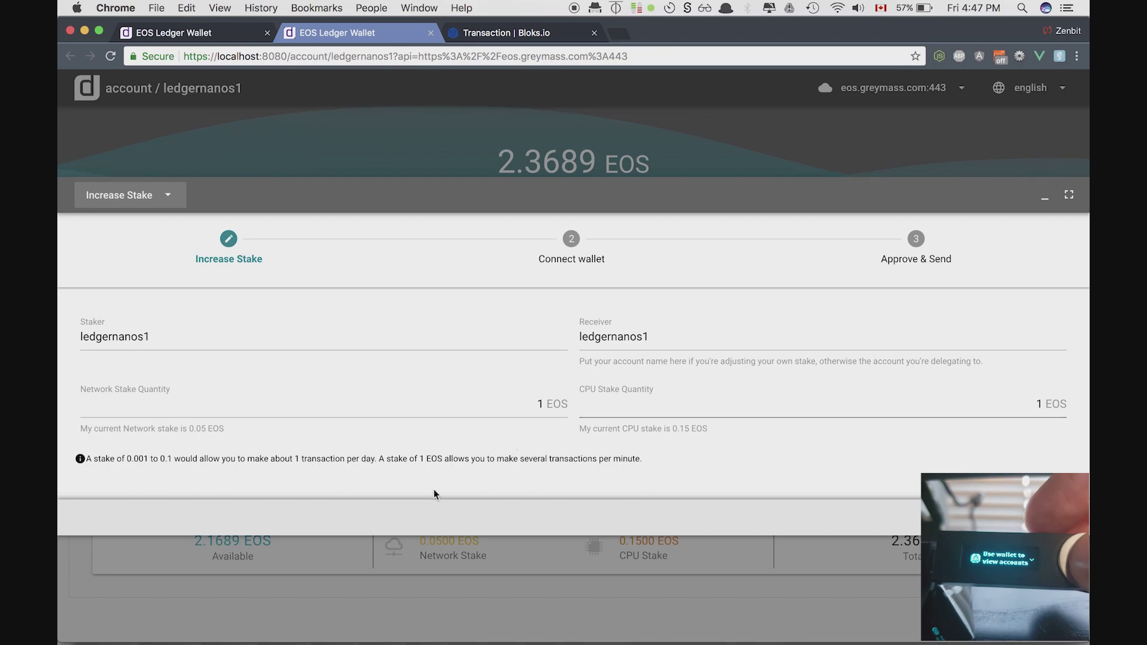
pyautogui.click(862, 565)
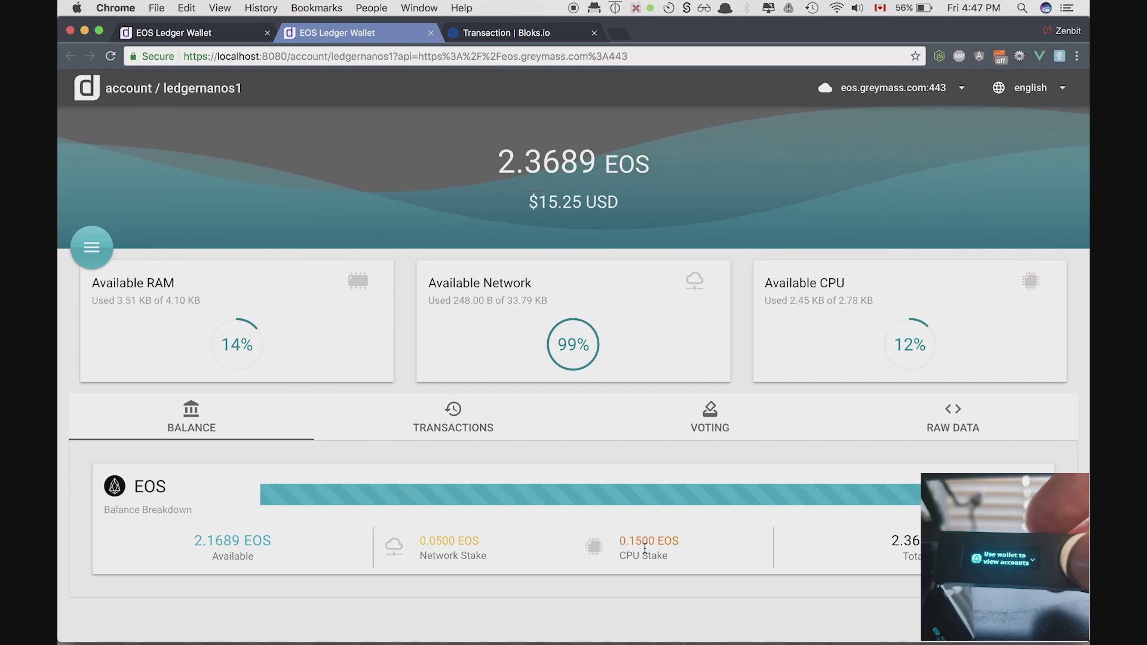
pyautogui.click(603, 505)
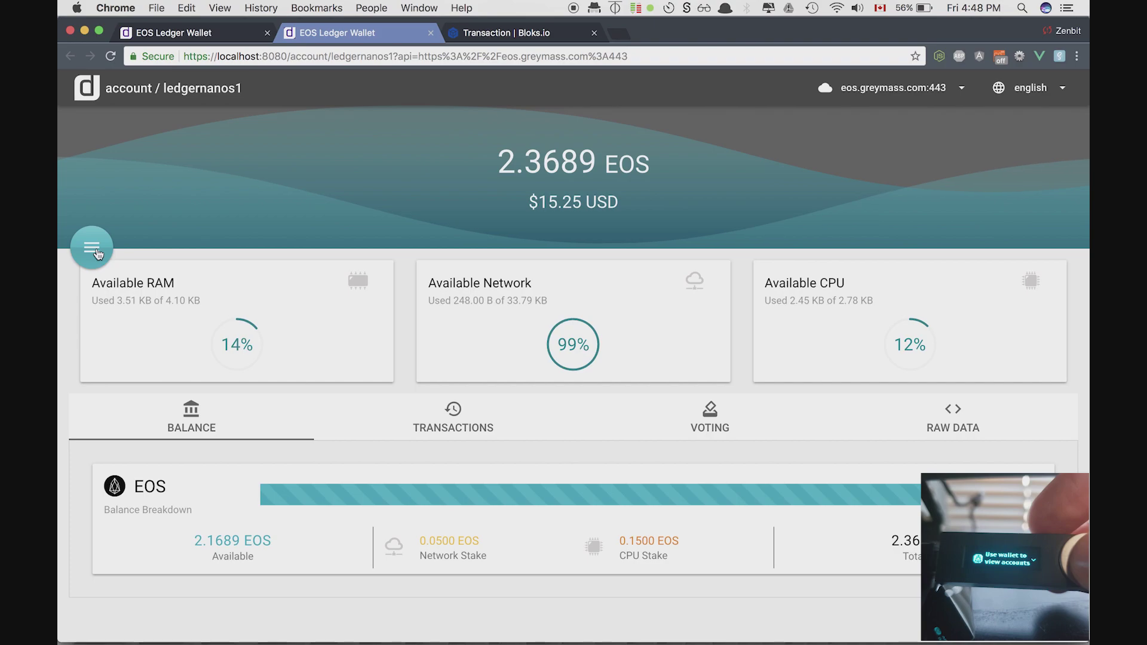
# - Submit an Increase Stake of 0.5 EOS for network and 0.5 EOS for CPU
pyautogui.click(94, 251)
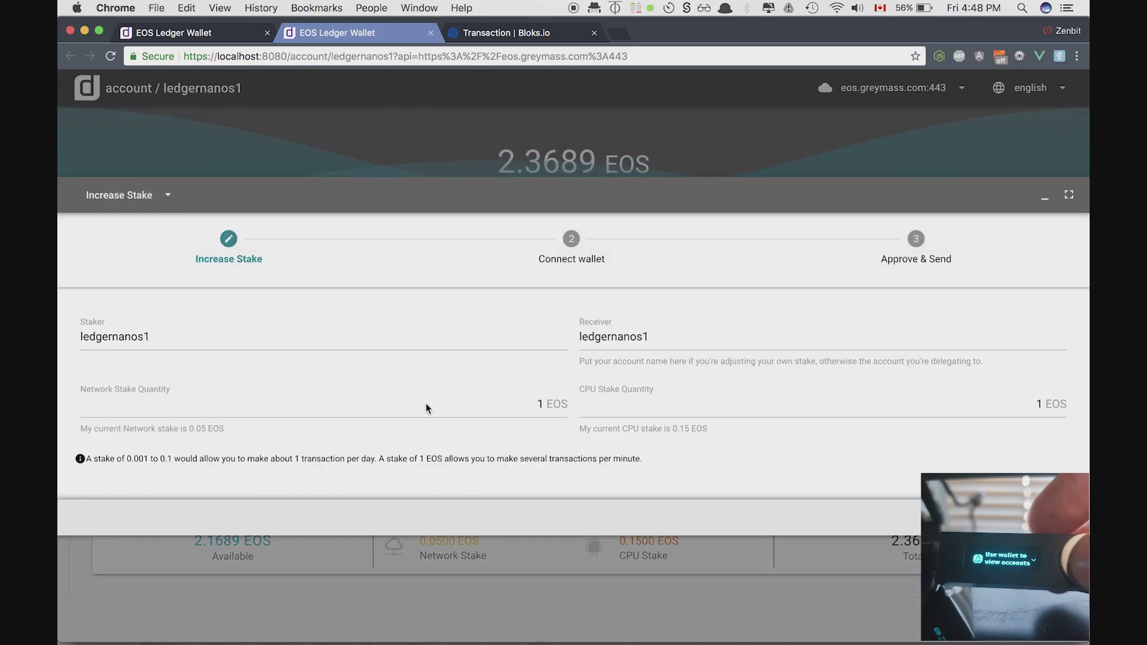
pyautogui.click(1038, 404)
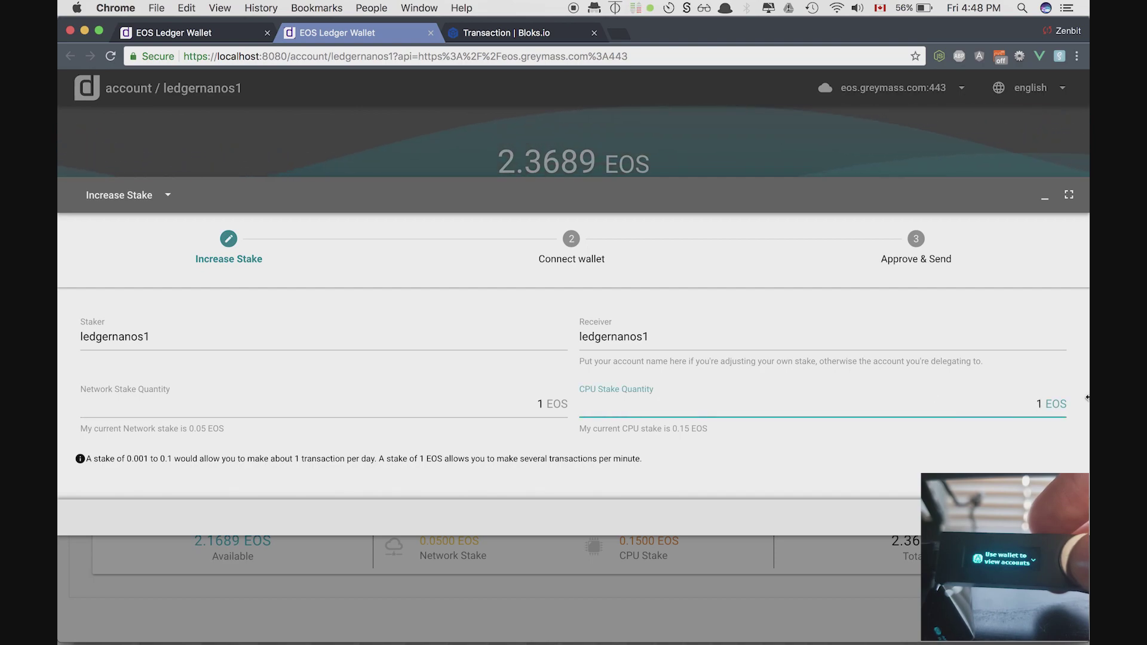
pyautogui.click(539, 402)
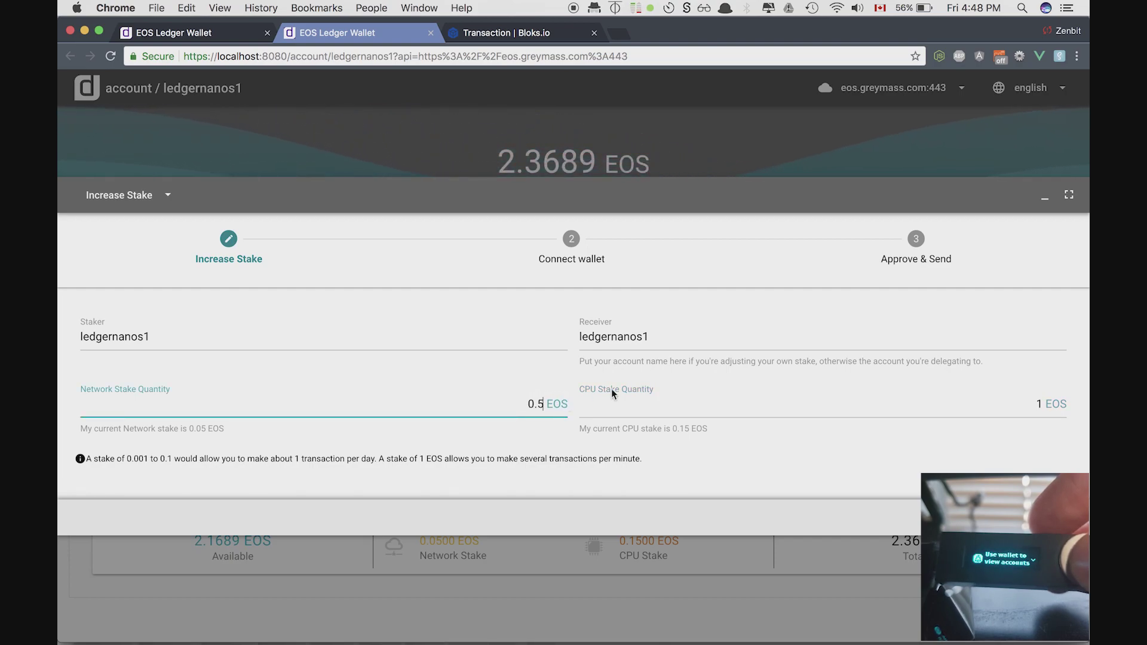
pyautogui.click(1038, 406)
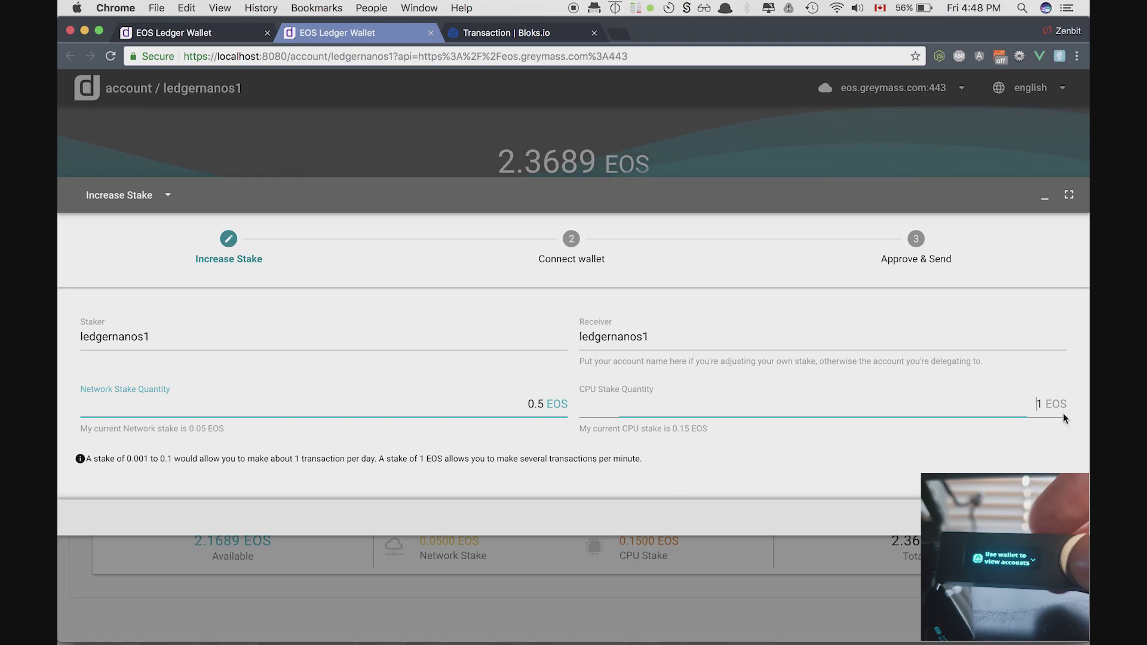
pyautogui.press('BackSpace')
pyautogui.write('0.5')
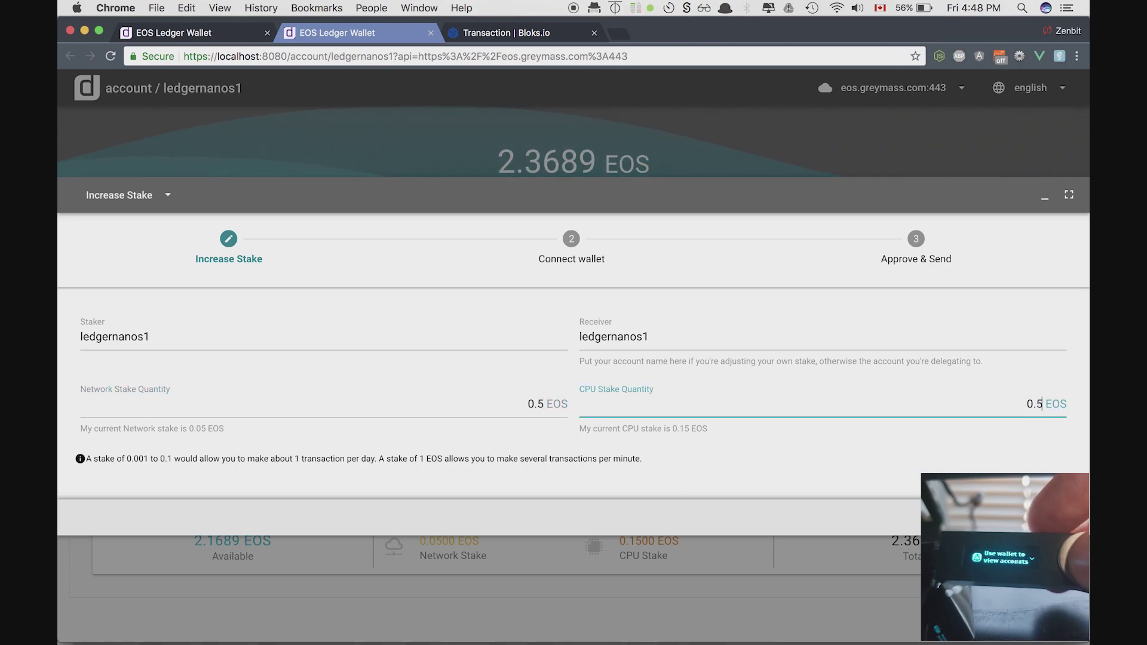
pyautogui.press('Return')
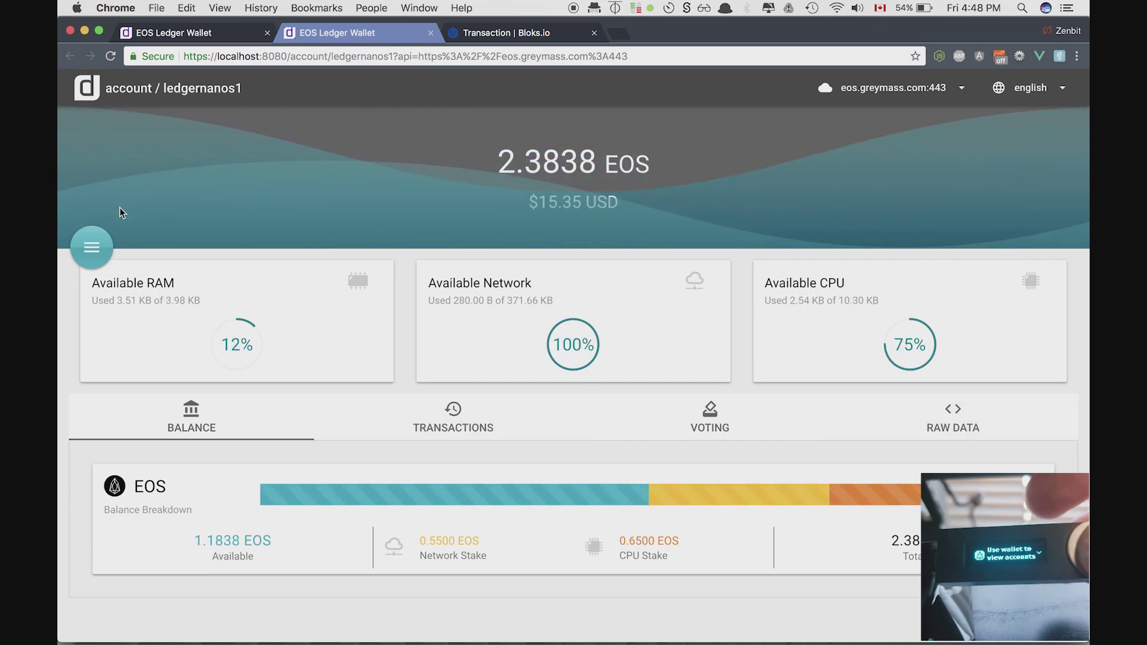
# - Reopen the stake result, try its minimize, fullscreen and restore controls, then start a new transaction
pyautogui.click(92, 246)
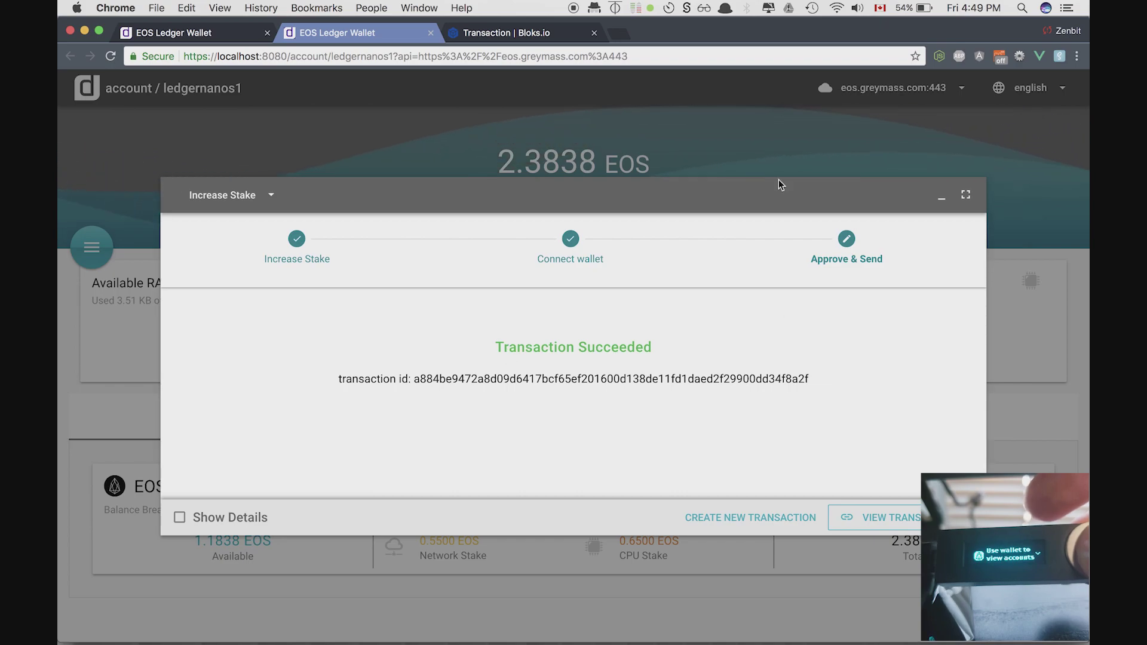
pyautogui.click(941, 197)
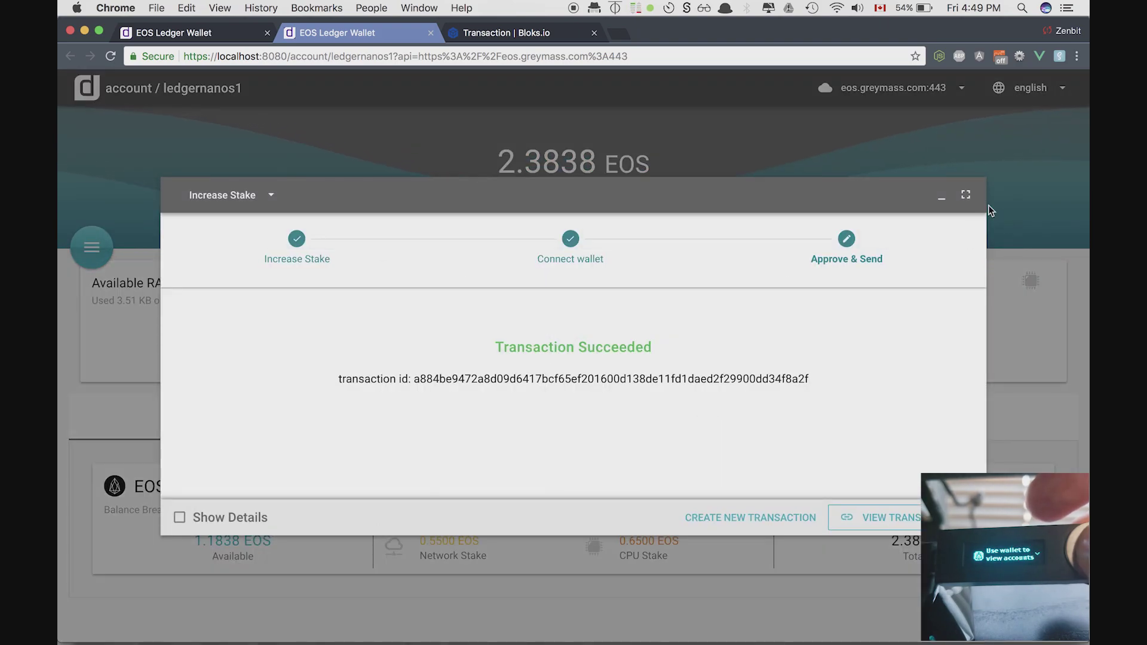
pyautogui.click(967, 197)
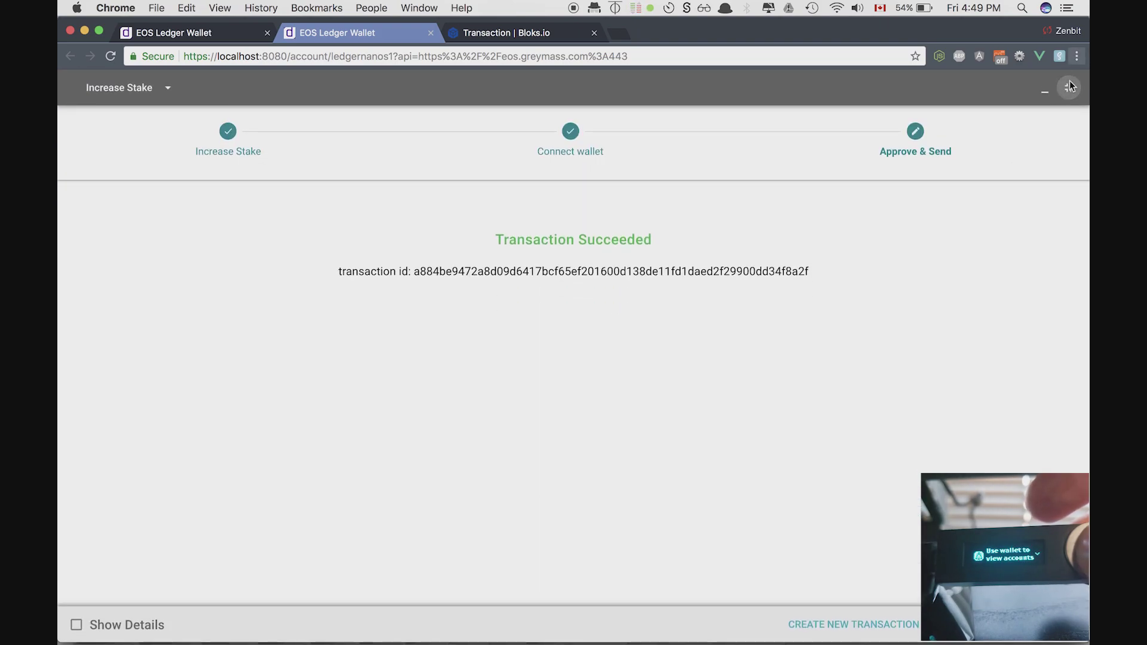
pyautogui.click(1068, 90)
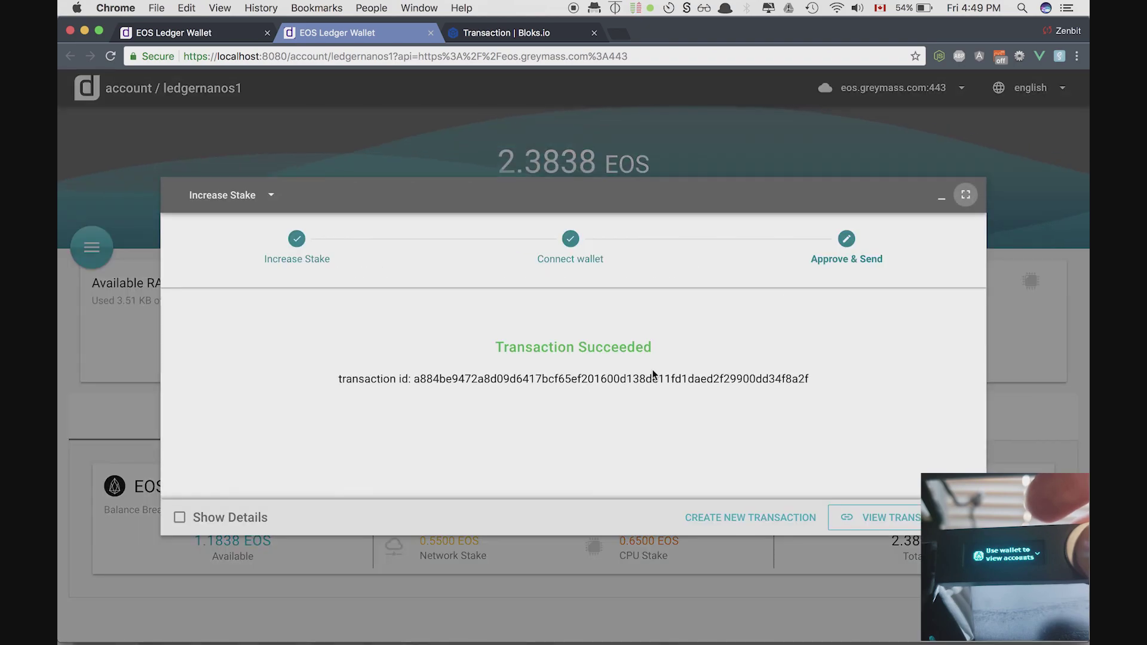
pyautogui.click(720, 517)
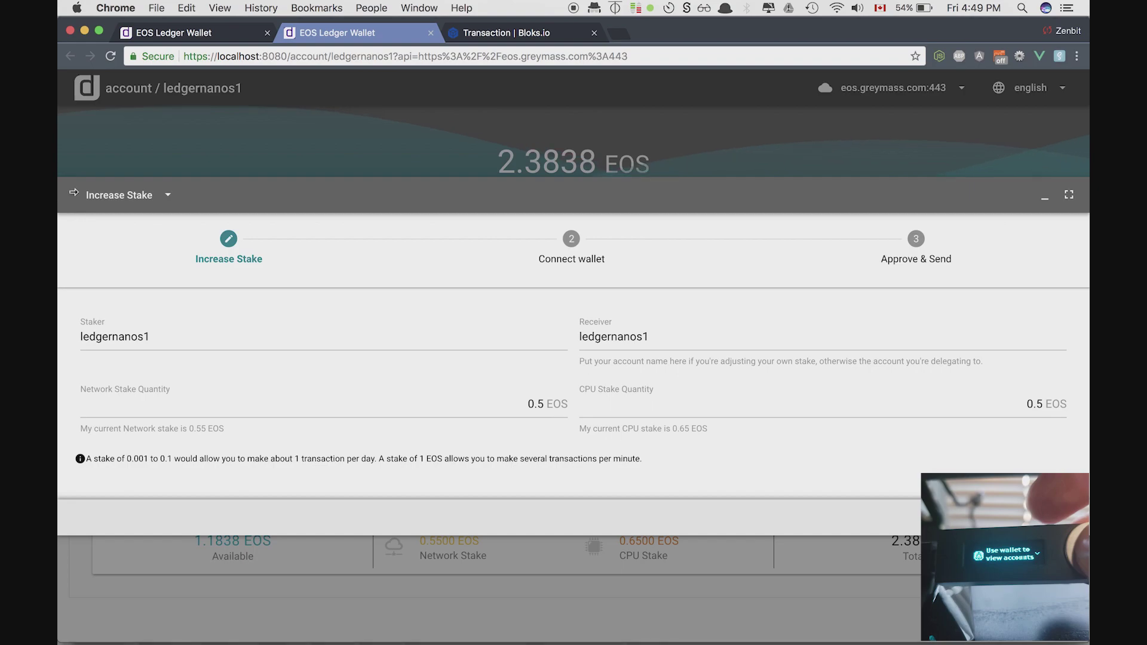
# - Fill in a Send EOS form with the receiver account and memo 'thanks for the eos'
pyautogui.click(119, 203)
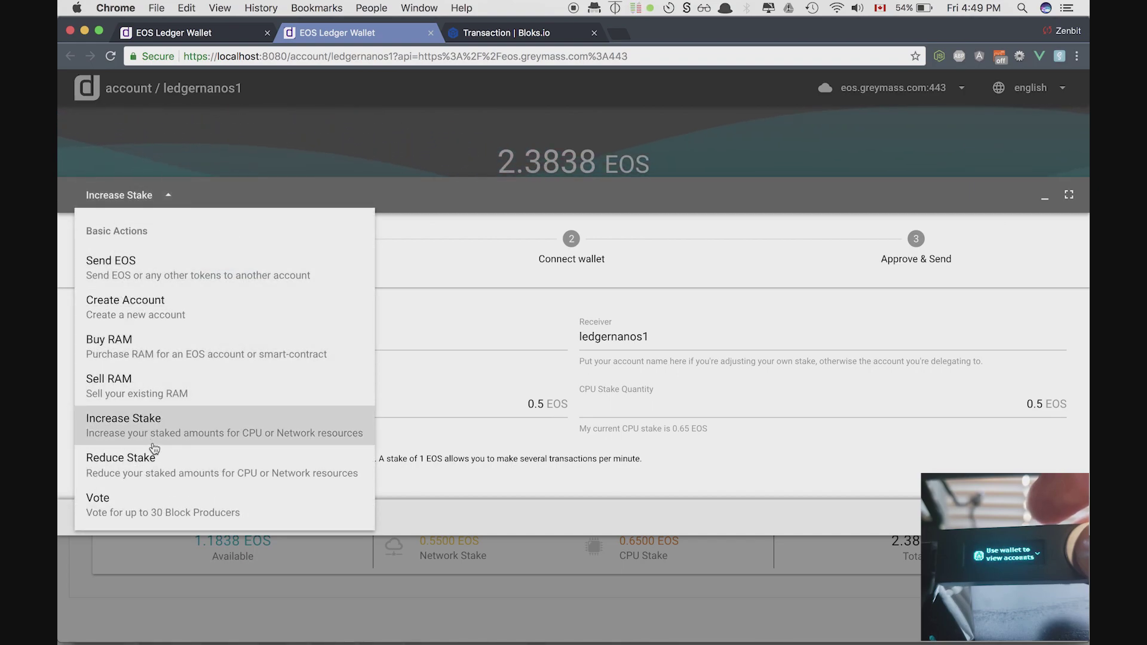
pyautogui.click(204, 268)
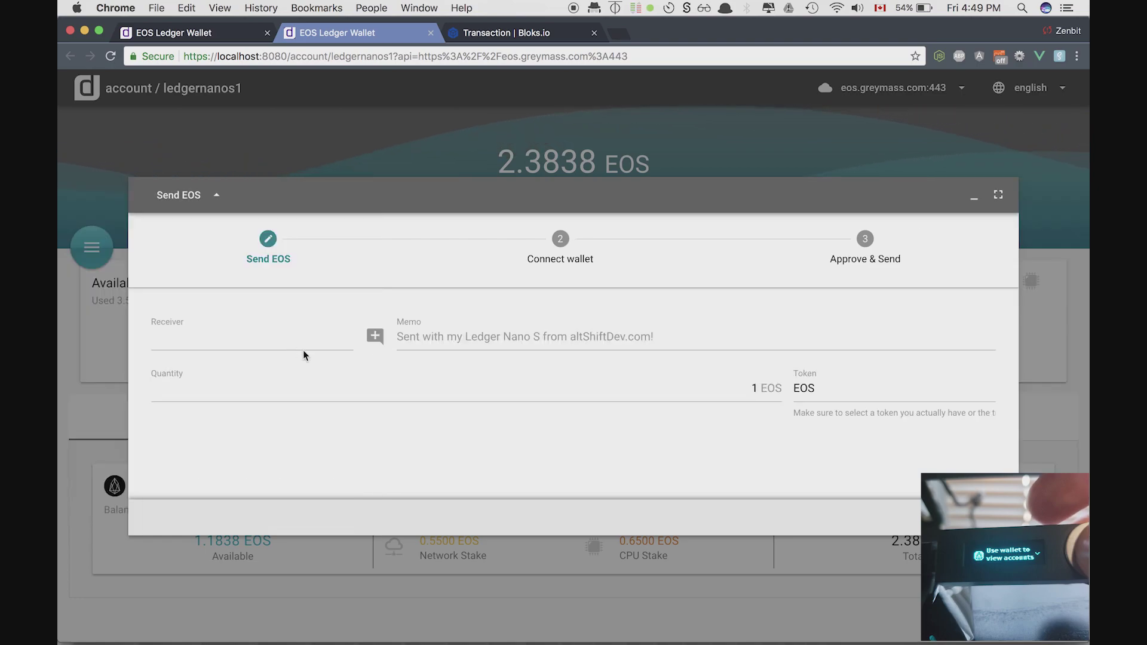
pyautogui.click(285, 335)
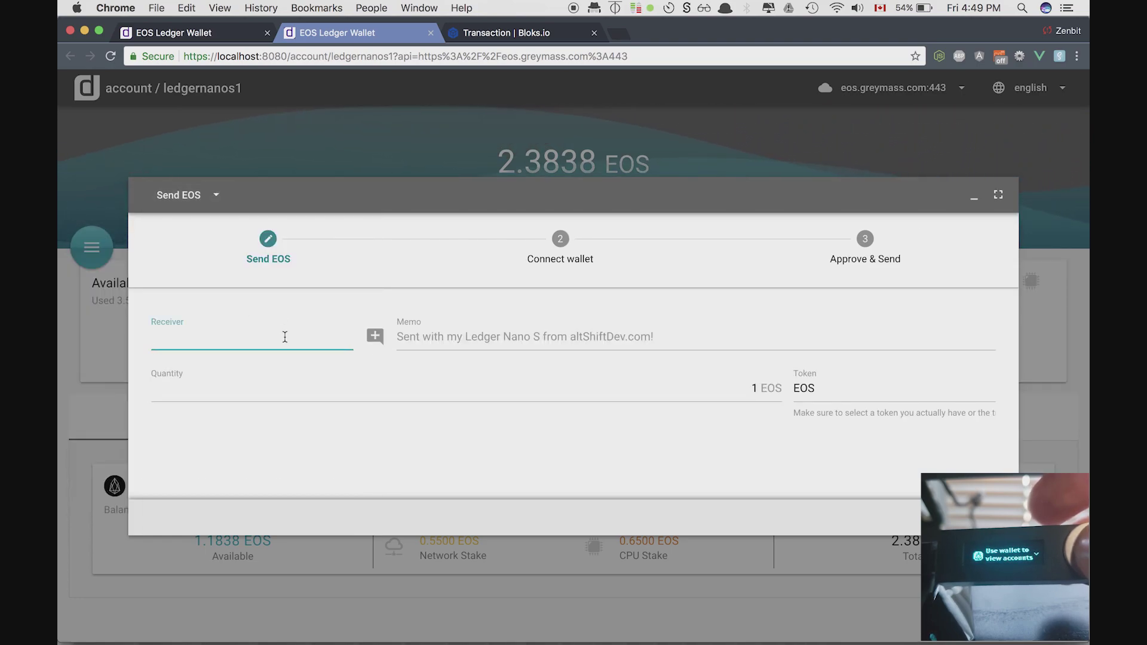
pyautogui.write('cypherglasss')
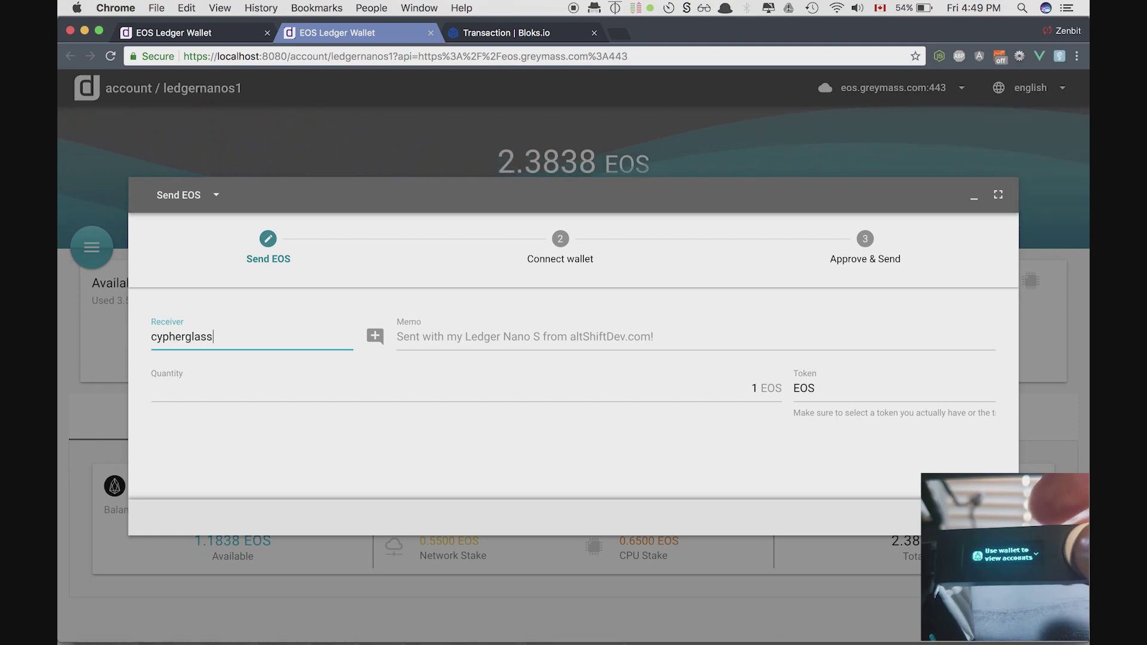
pyautogui.click(446, 339)
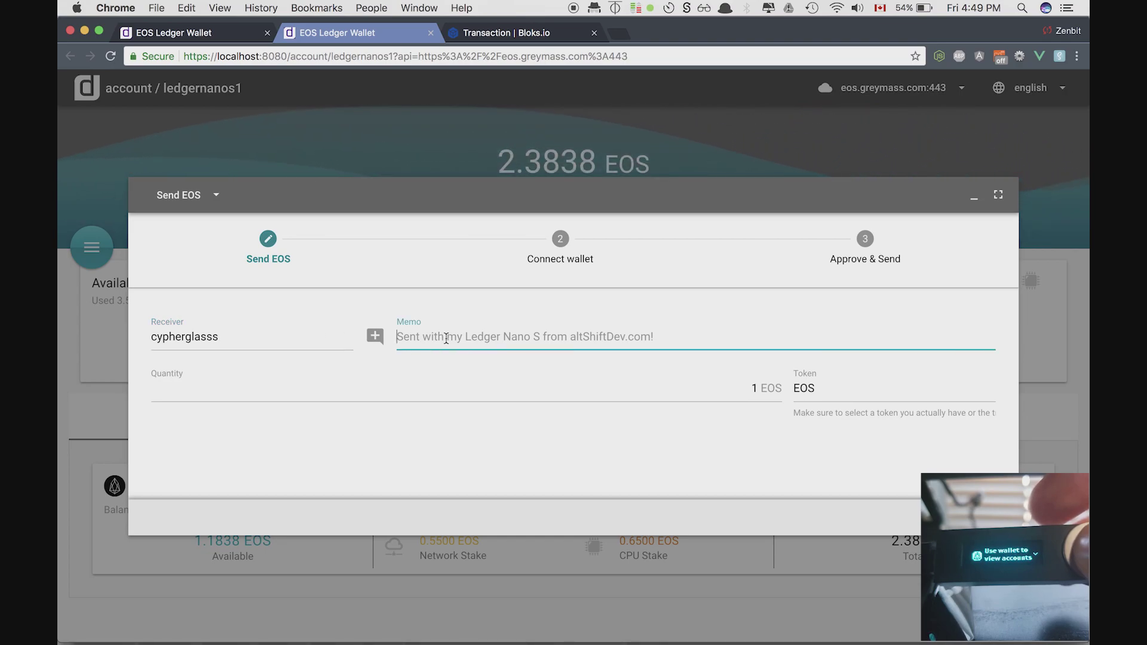
pyautogui.write('thanks for')
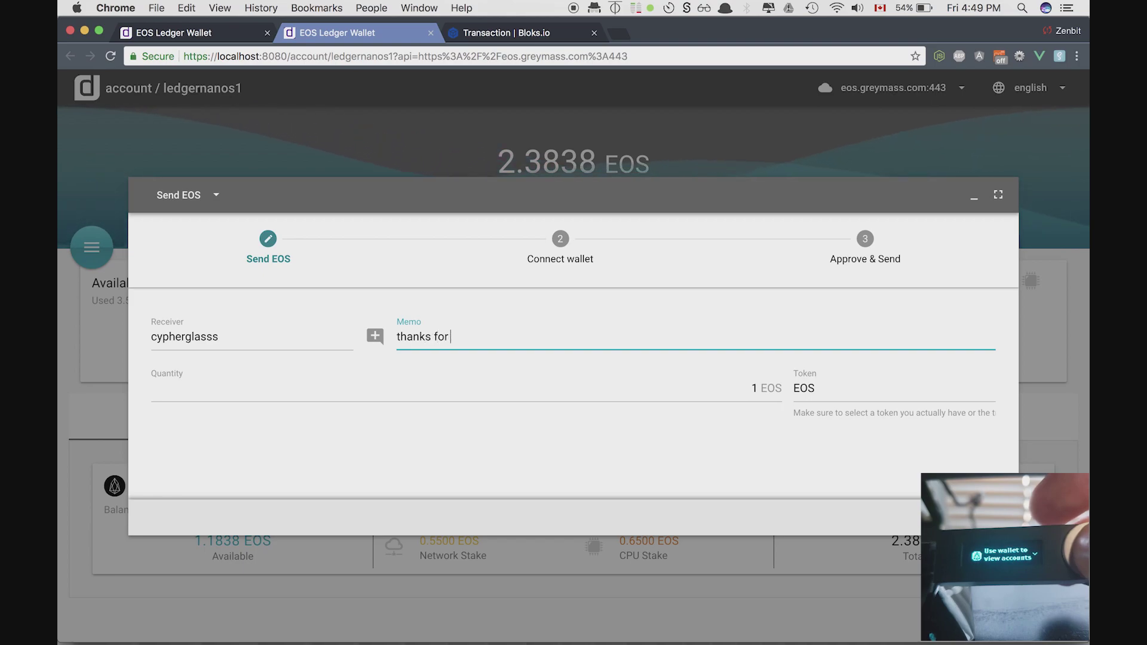
pyautogui.write(' the eos')
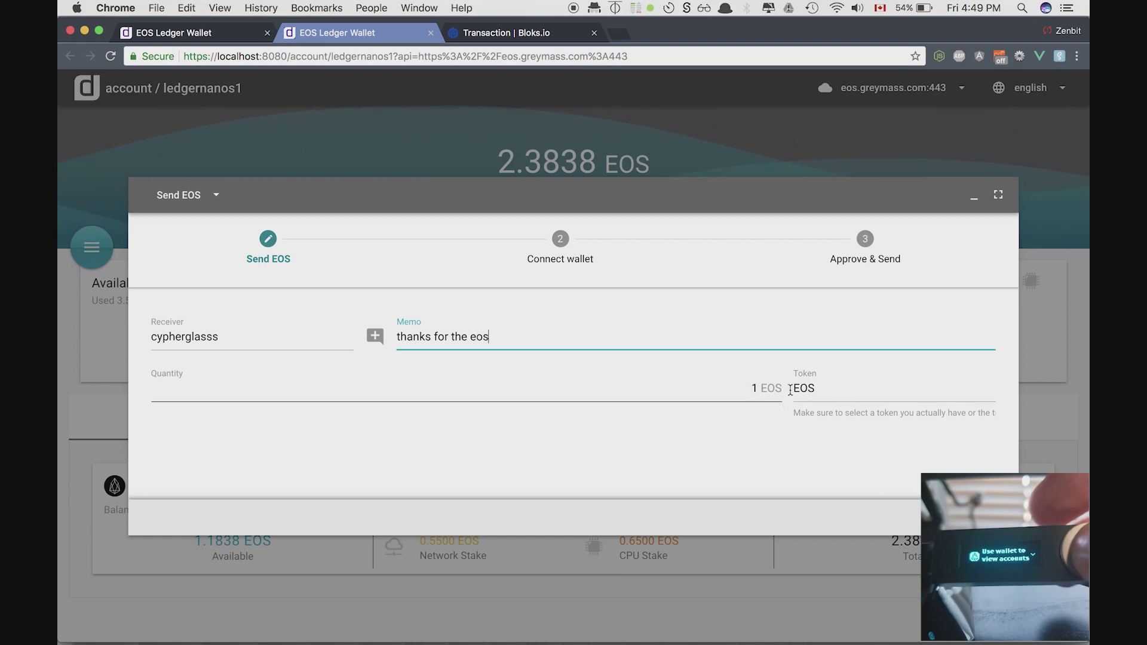
pyautogui.press('Tab')
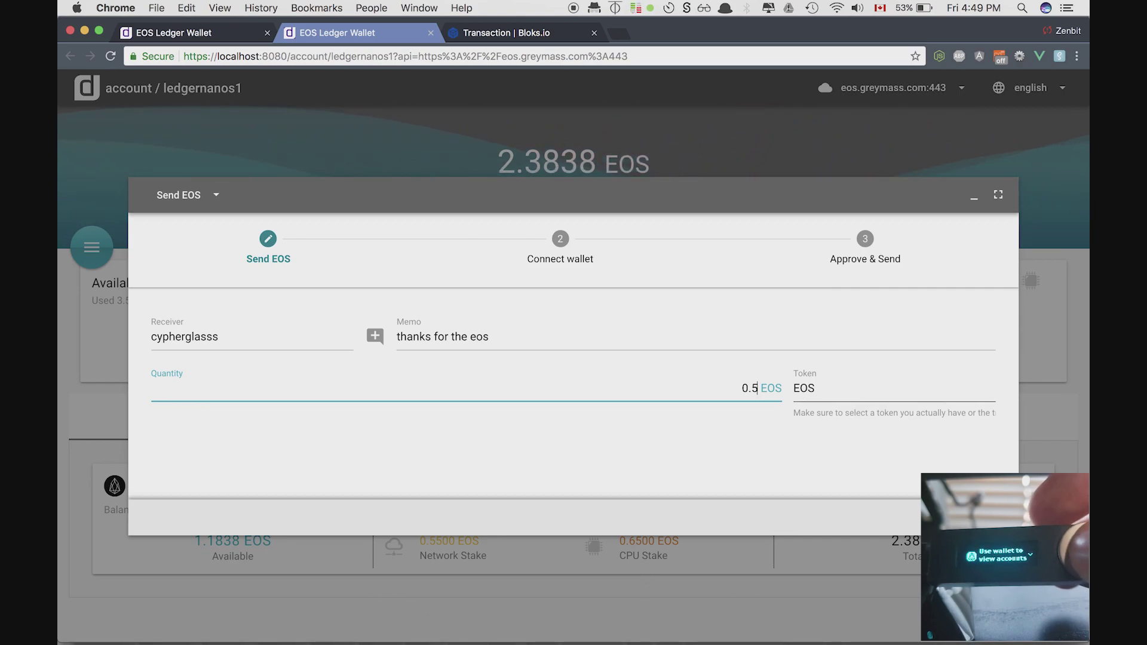
pyautogui.press('Return')
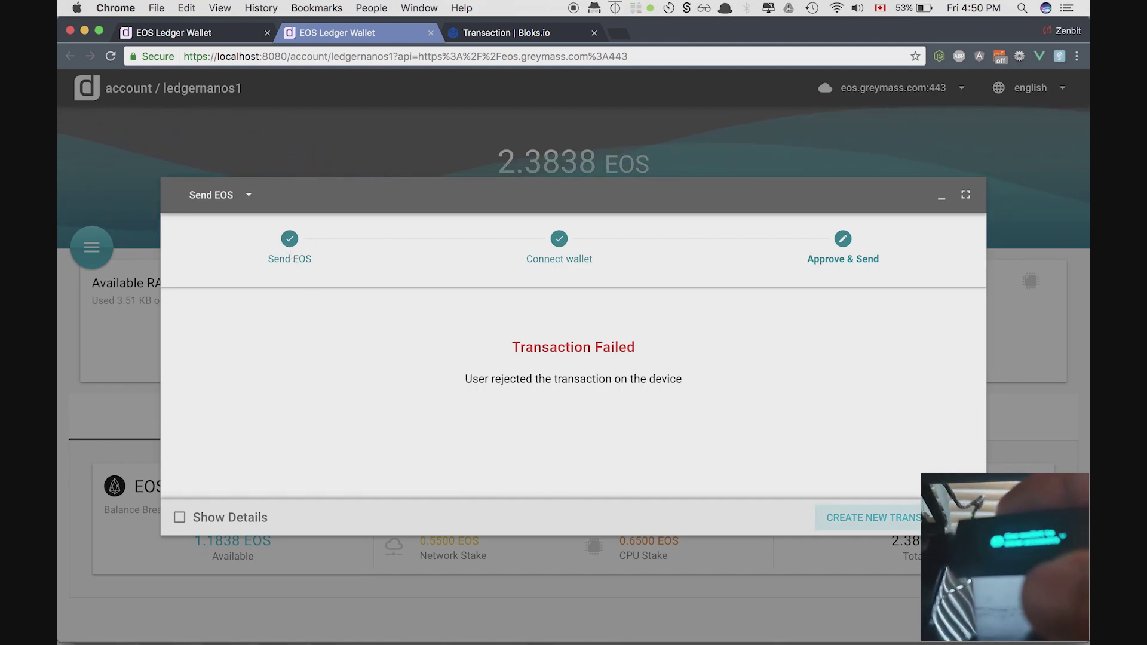
pyautogui.click(932, 518)
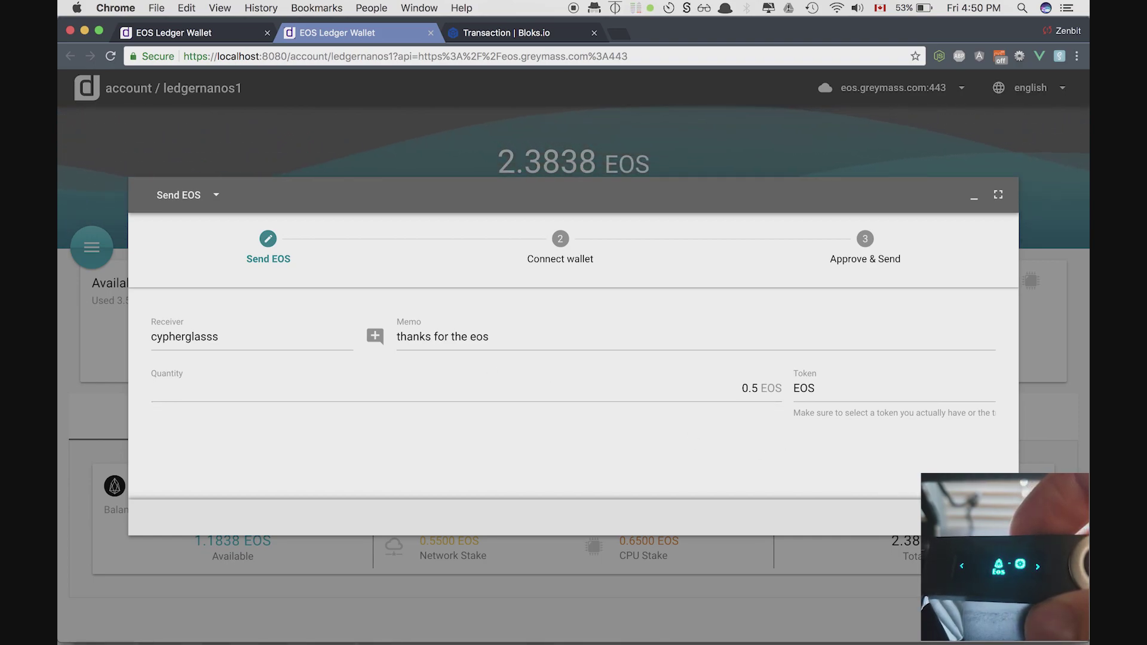
# - Sign the 0.5 EOS transfer on the Ledger, view it on the block explorer, then close the result
pyautogui.press('Return')
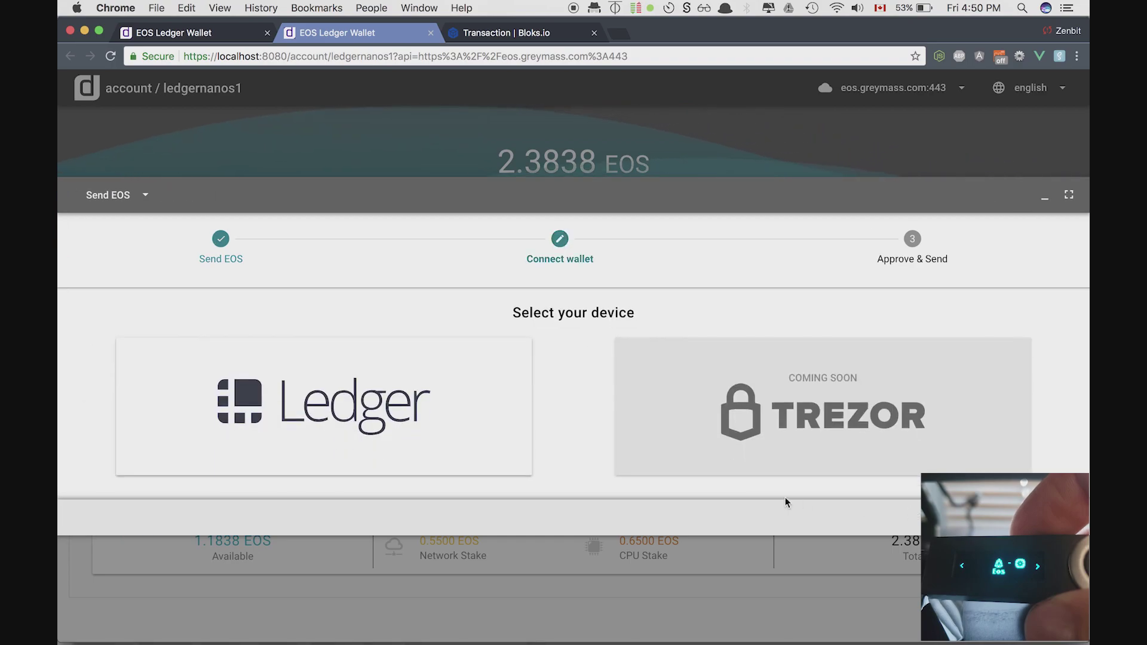
pyautogui.click(489, 450)
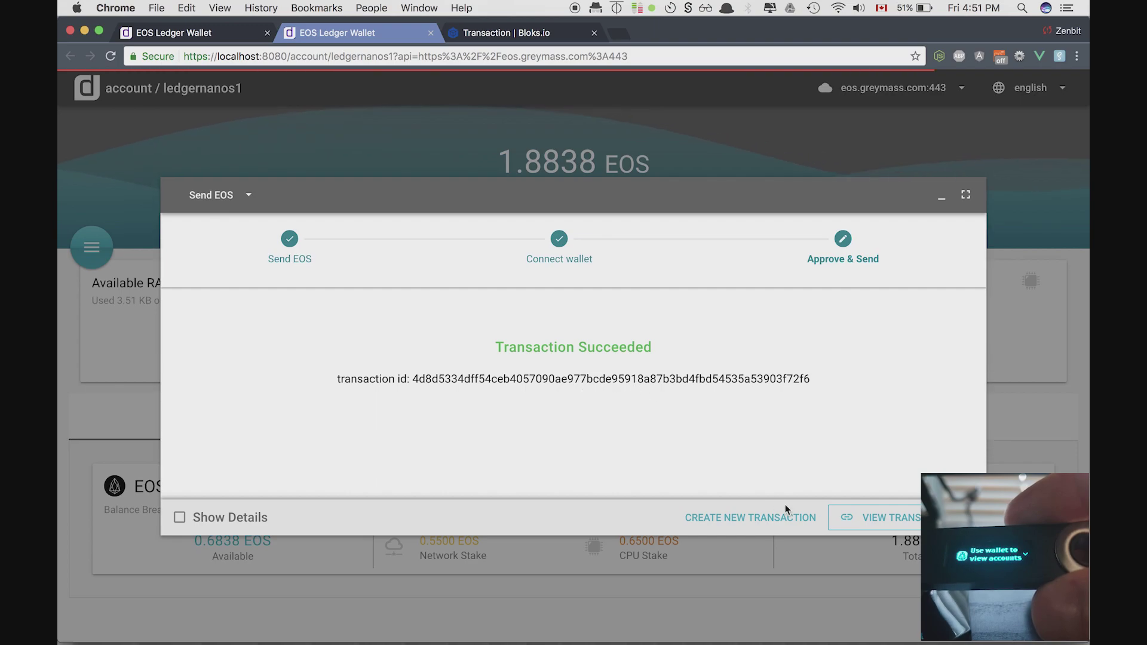
pyautogui.click(854, 517)
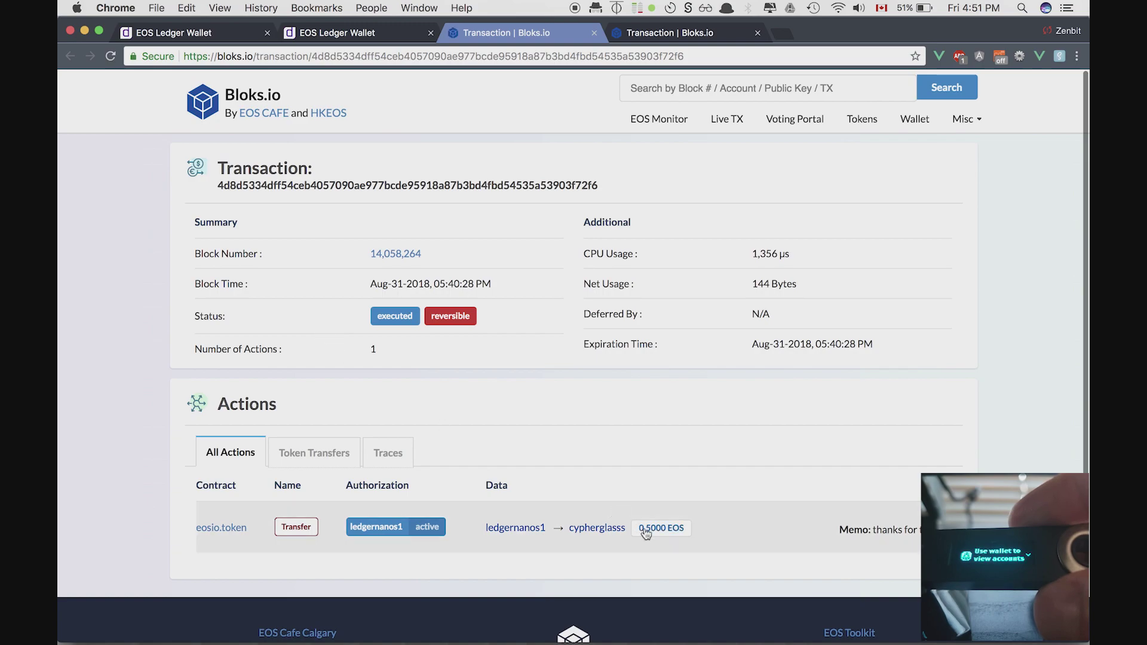
pyautogui.click(304, 34)
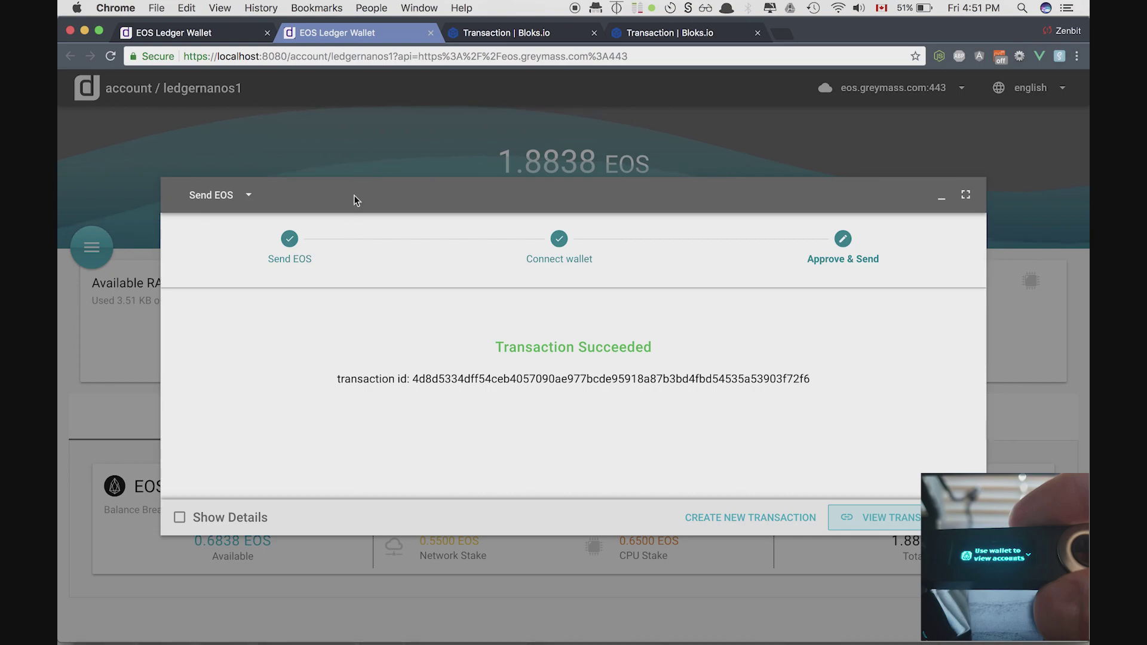
pyautogui.click(200, 200)
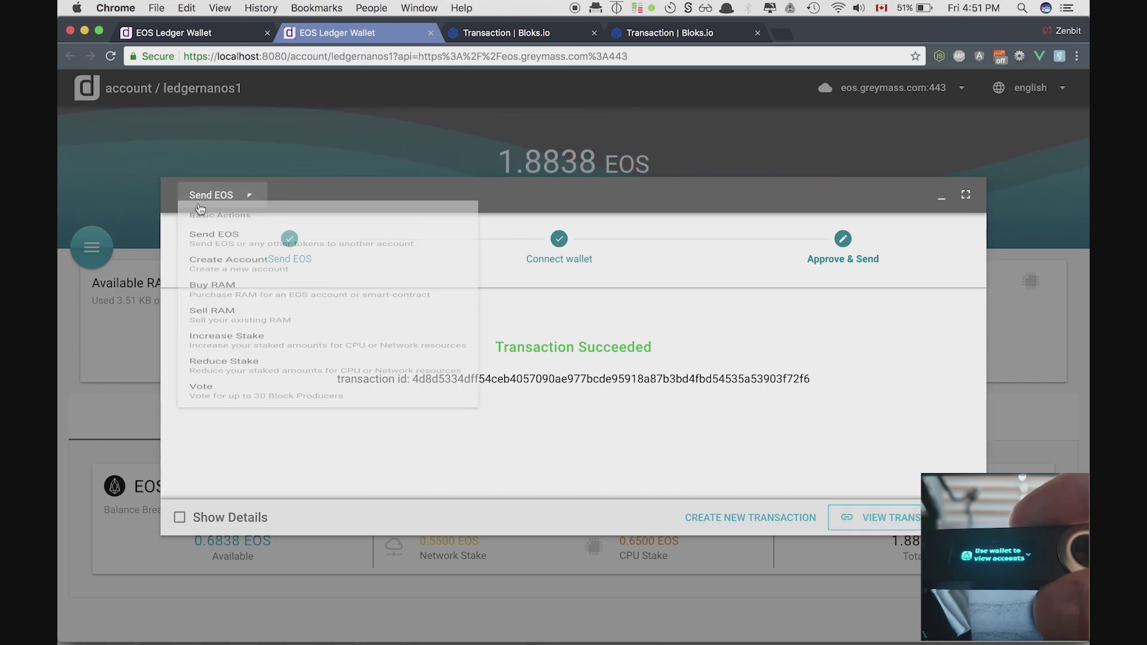
pyautogui.click(355, 121)
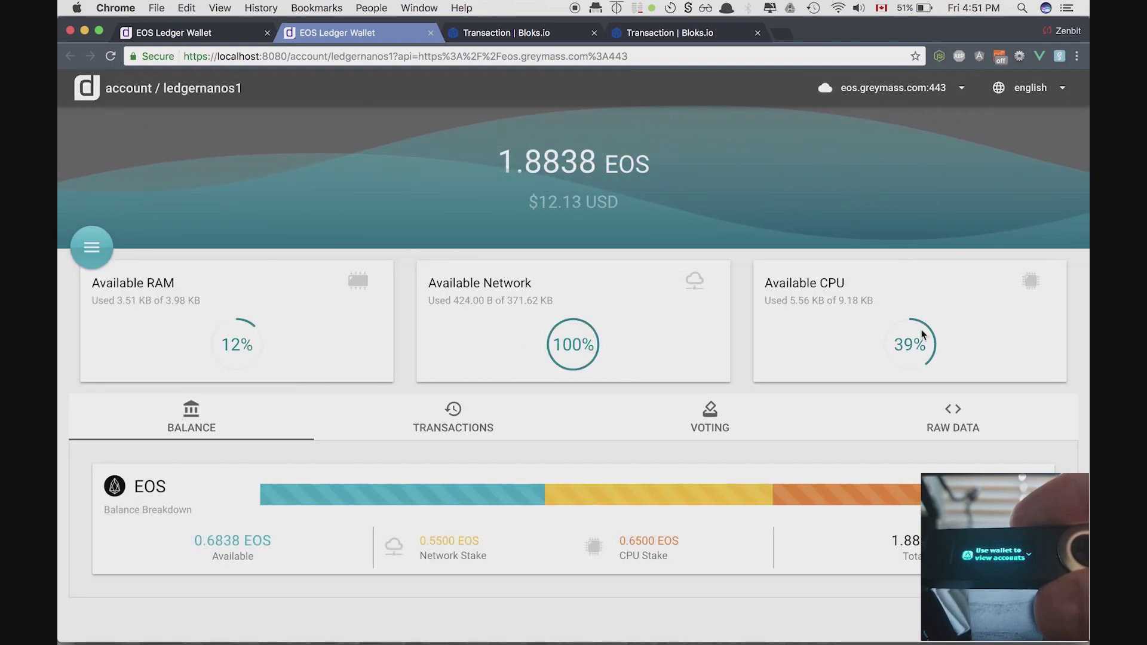
pyautogui.click(955, 407)
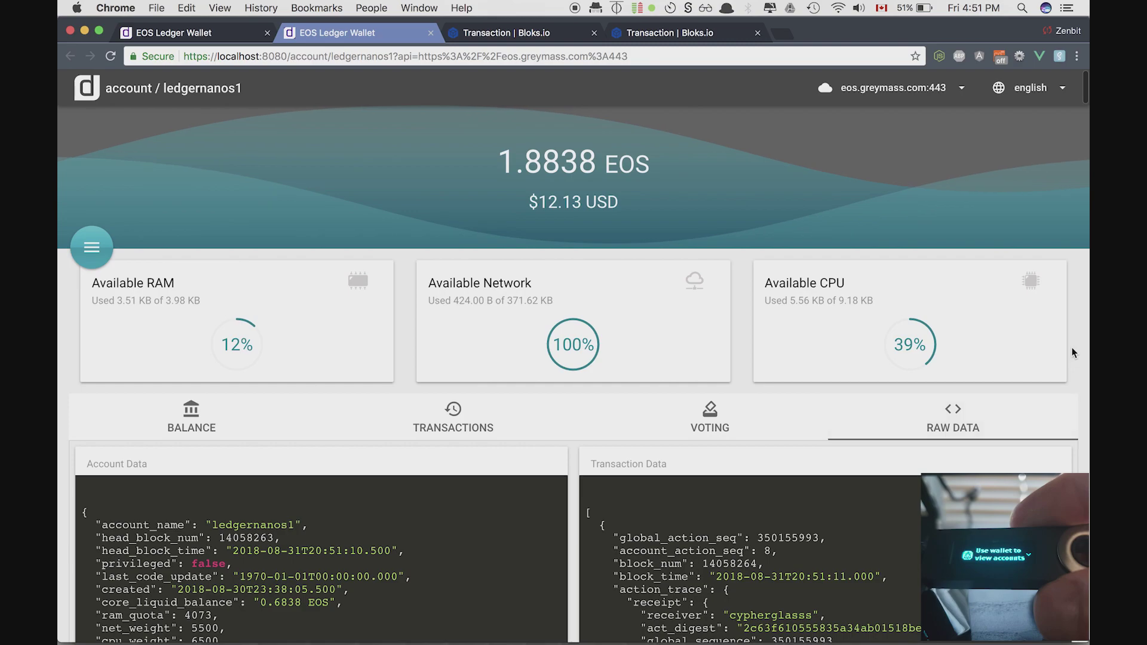
pyautogui.scroll(-3, 1072, 348)
pyautogui.scroll(-2, 1072, 352)
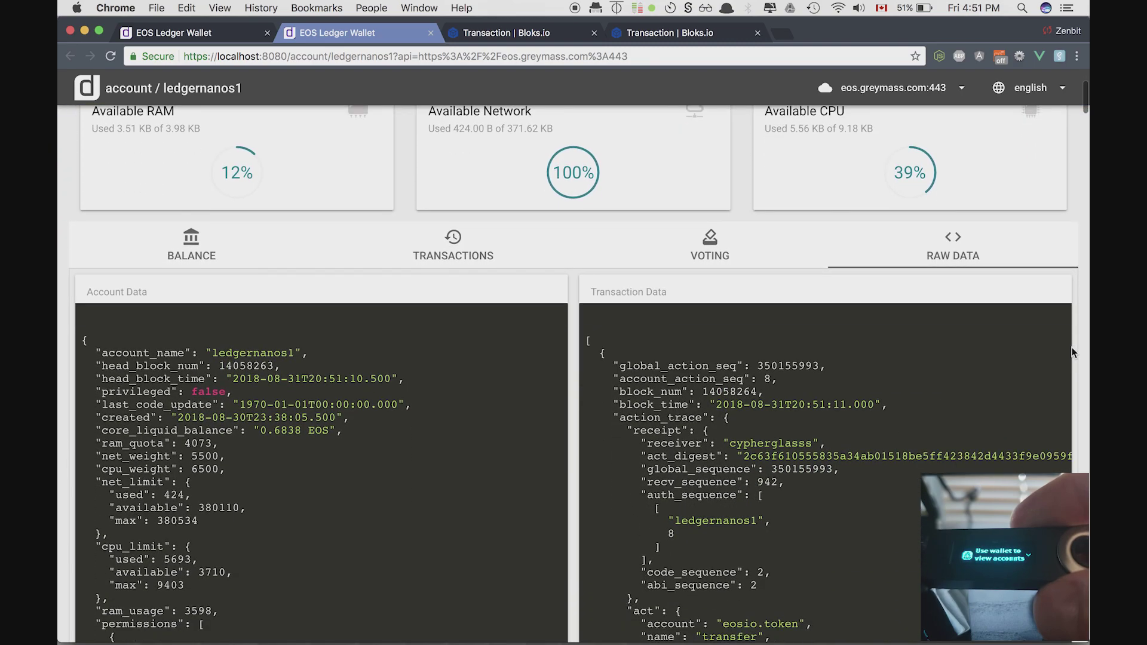
pyautogui.scroll(-3, 382, 390)
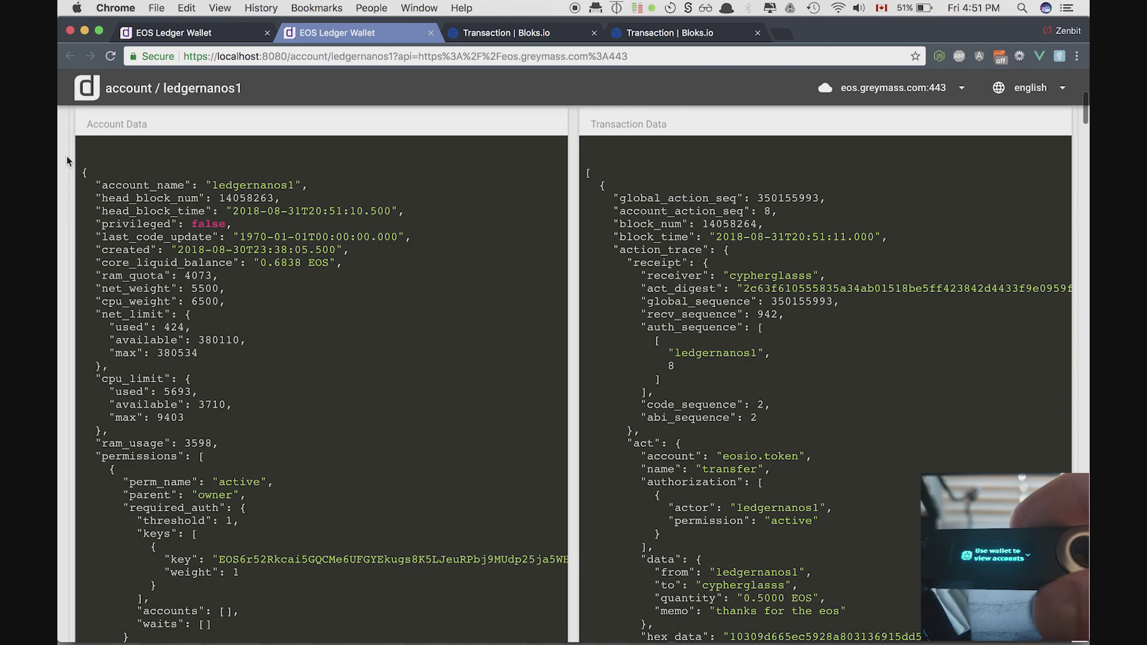
pyautogui.scroll(-3, 77, 184)
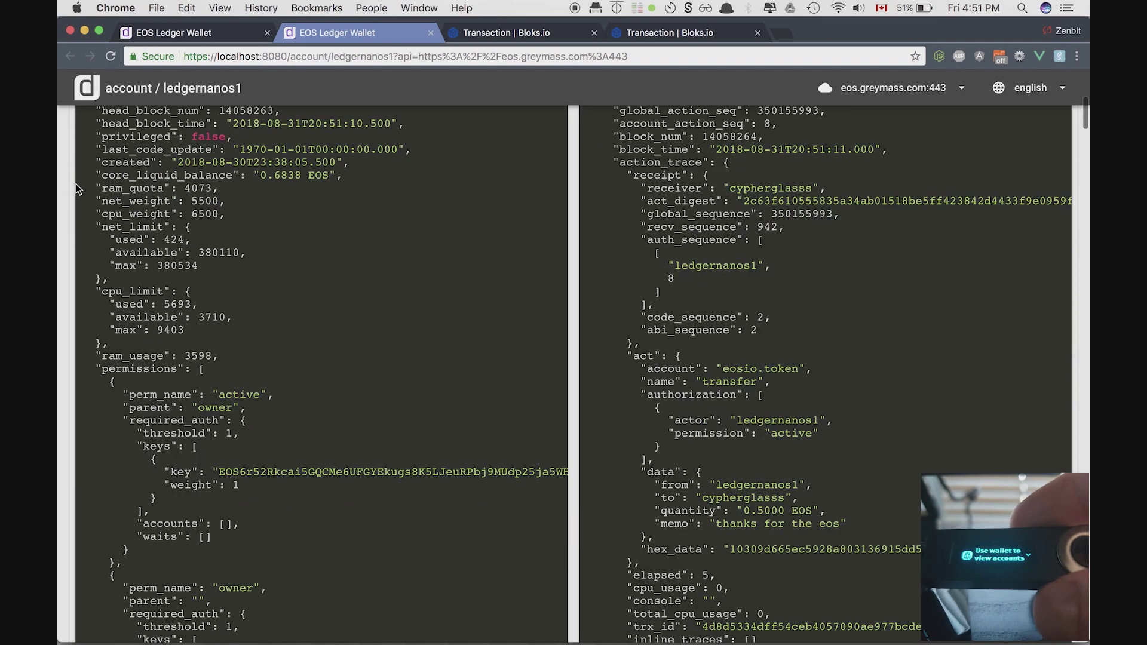
pyautogui.scroll(-3, 76, 186)
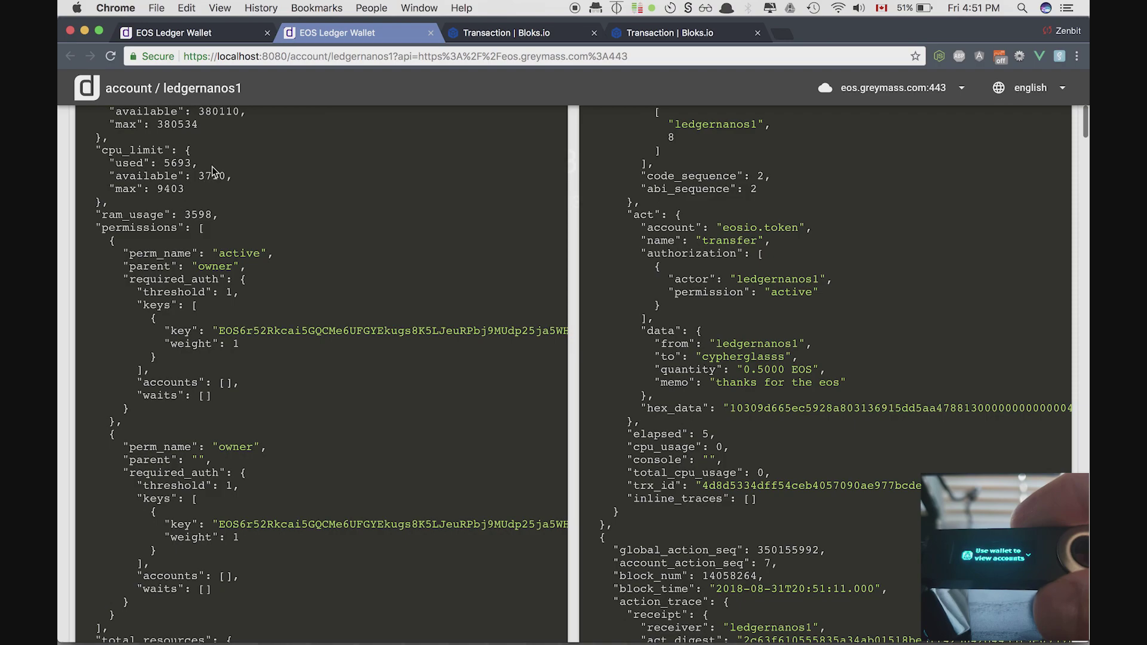
pyautogui.scroll(-7, 212, 171)
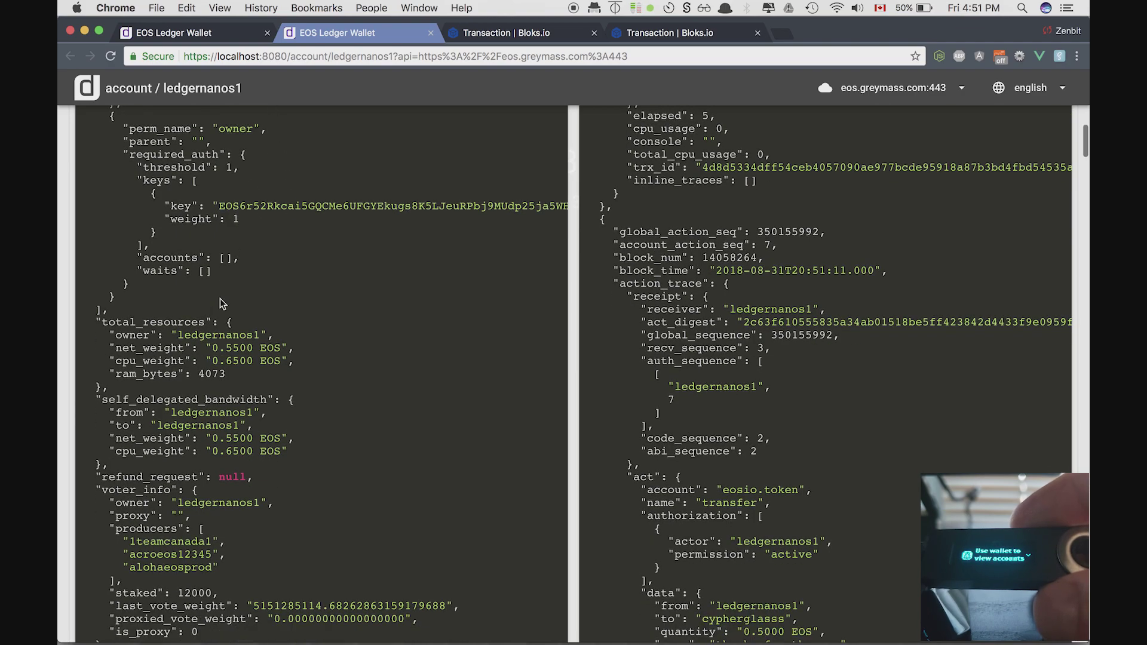
pyautogui.scroll(-1, 219, 302)
pyautogui.scroll(-2, 180, 406)
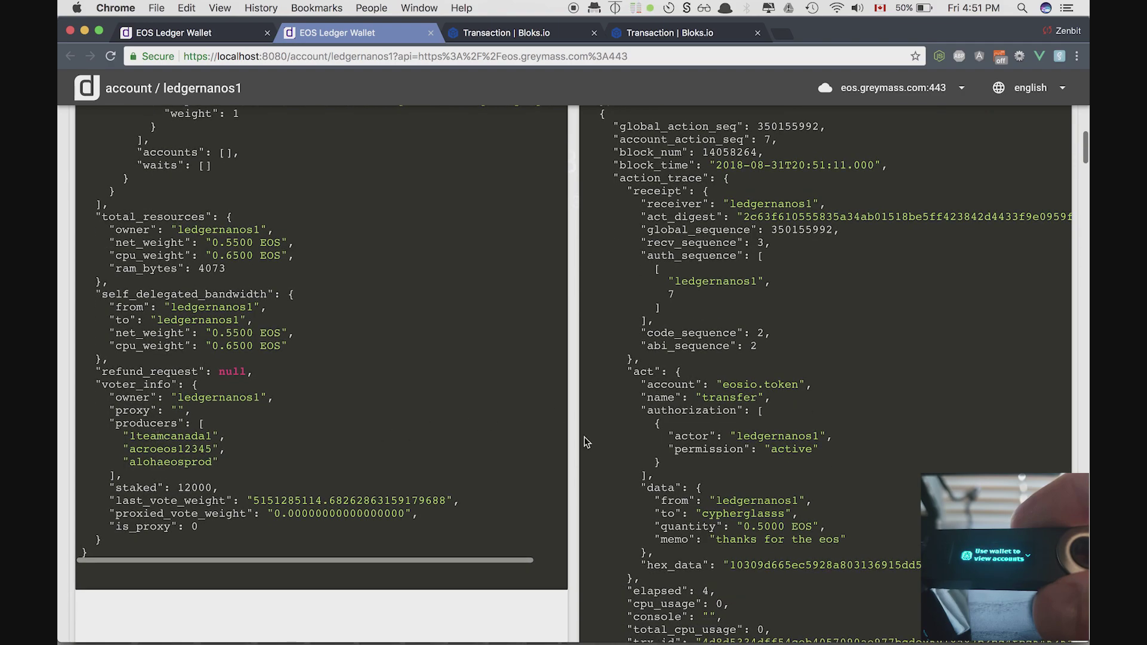
pyautogui.scroll(5, 684, 442)
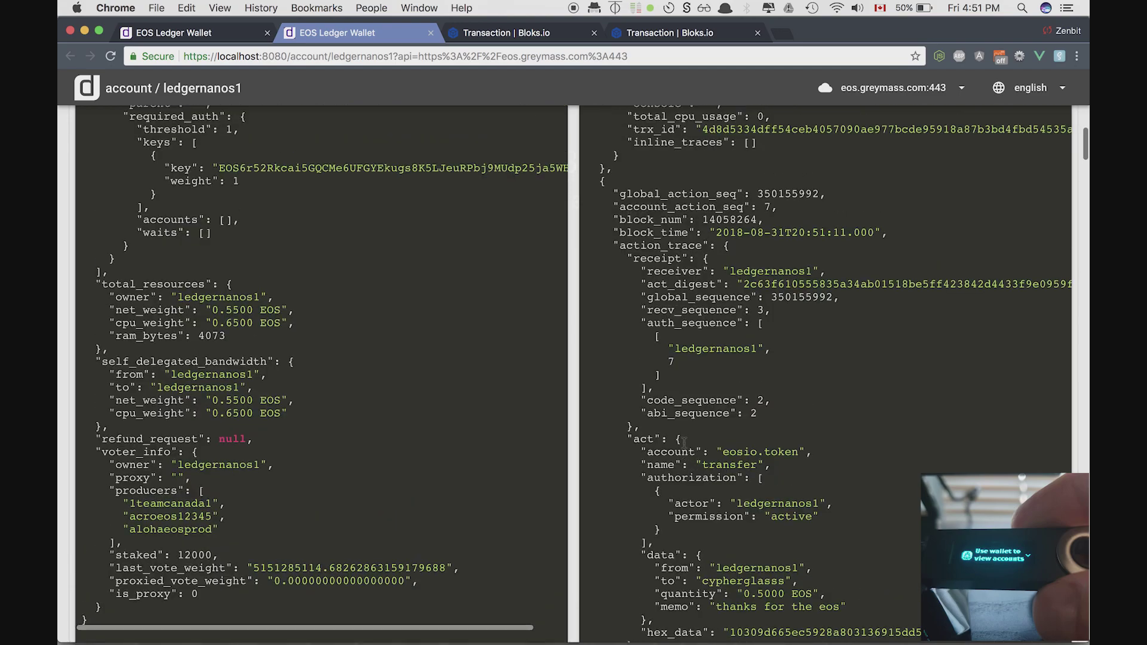
pyautogui.scroll(4, 672, 334)
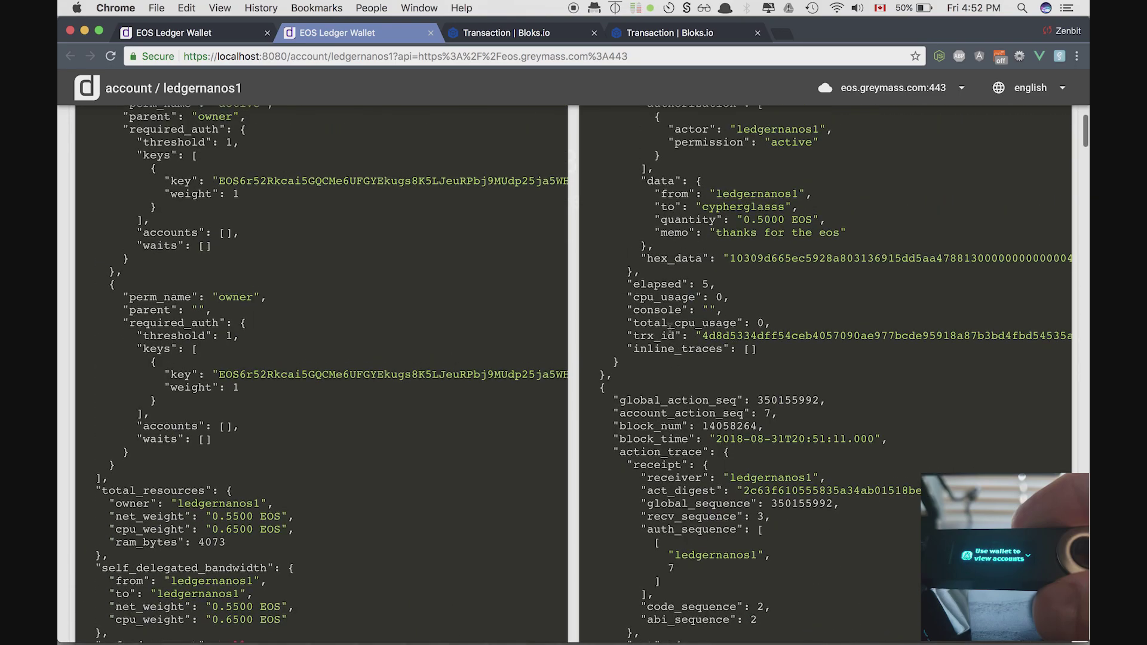
pyautogui.scroll(6, 672, 334)
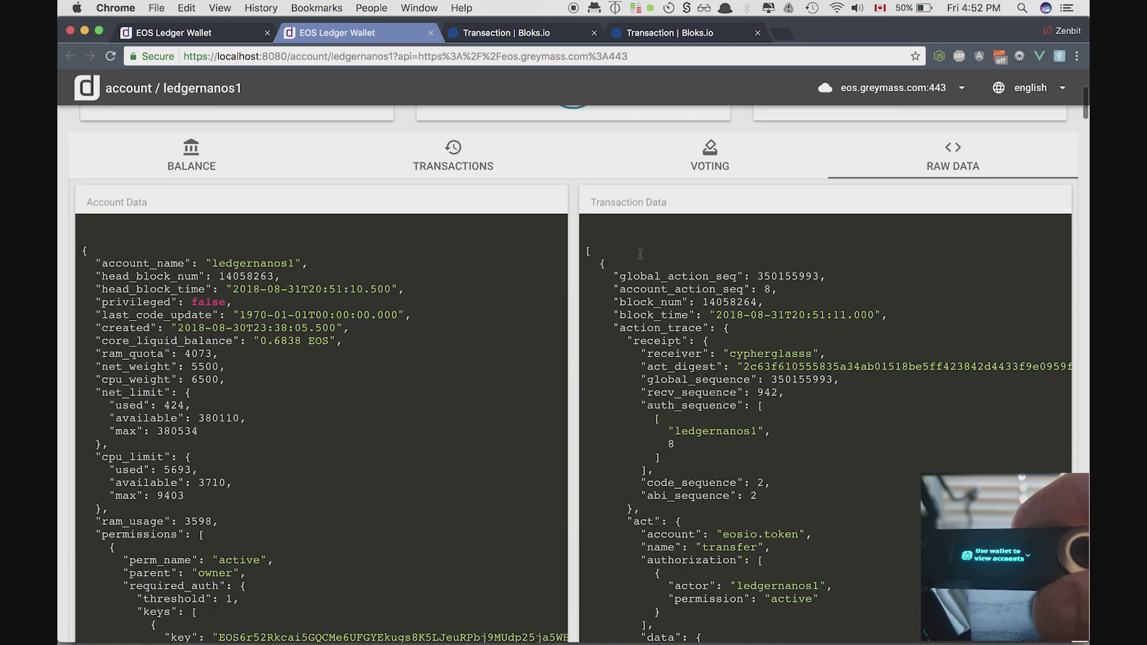
# - Browse the Transactions history, topped by the 0.5000 EOS 'thanks for the eos' transfer
pyautogui.click(481, 170)
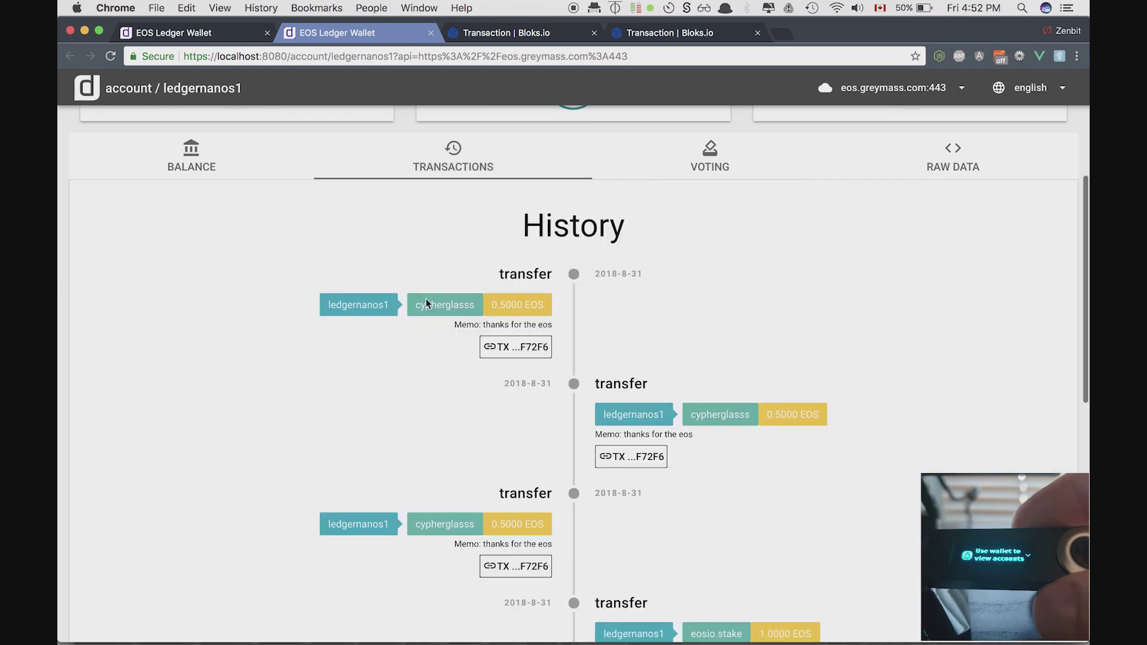
pyautogui.scroll(-5, 555, 346)
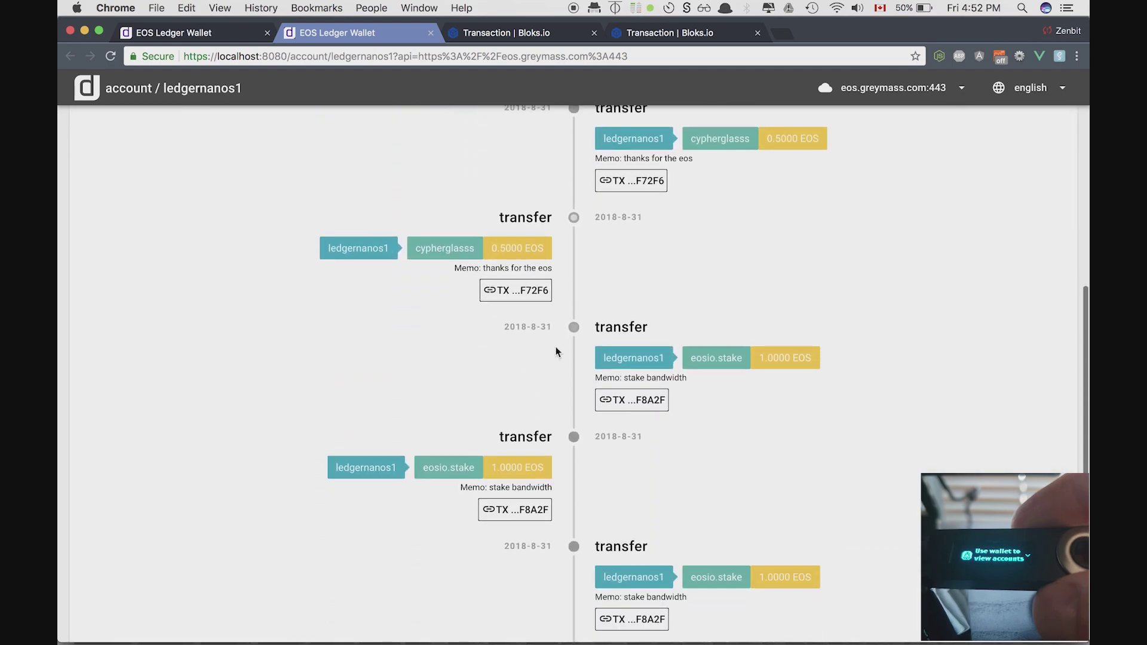
pyautogui.scroll(-6, 607, 536)
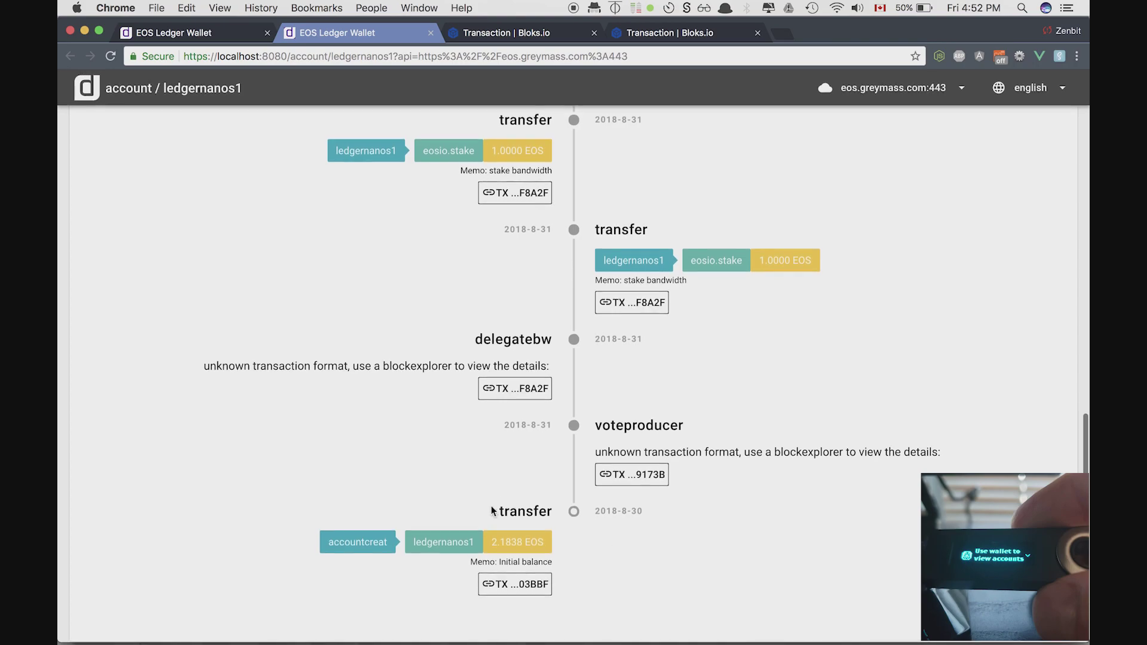
pyautogui.scroll(12, 604, 417)
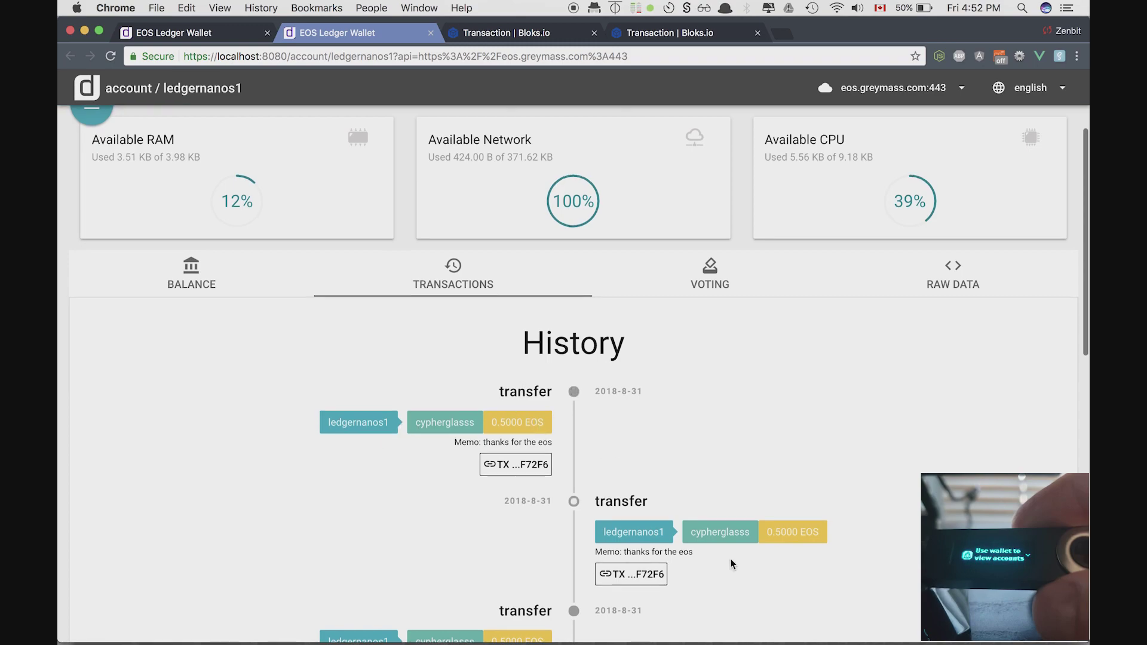
pyautogui.scroll(-3, 730, 558)
pyautogui.scroll(-4, 472, 505)
pyautogui.scroll(-5, 466, 508)
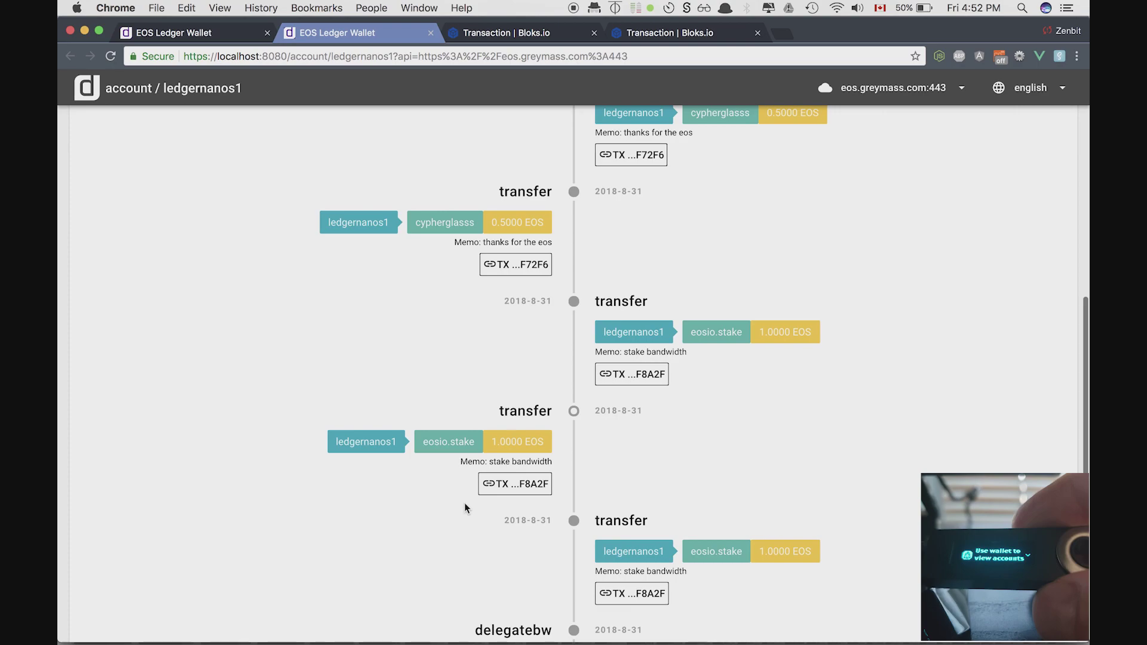
pyautogui.scroll(12, 464, 504)
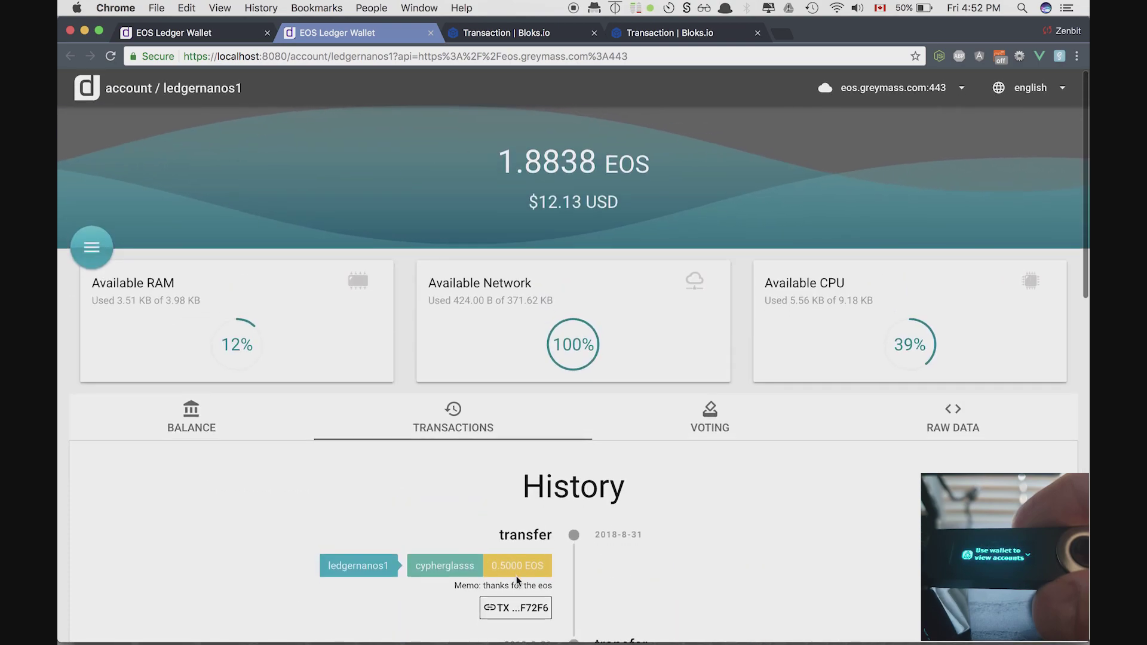
pyautogui.scroll(-10, 521, 538)
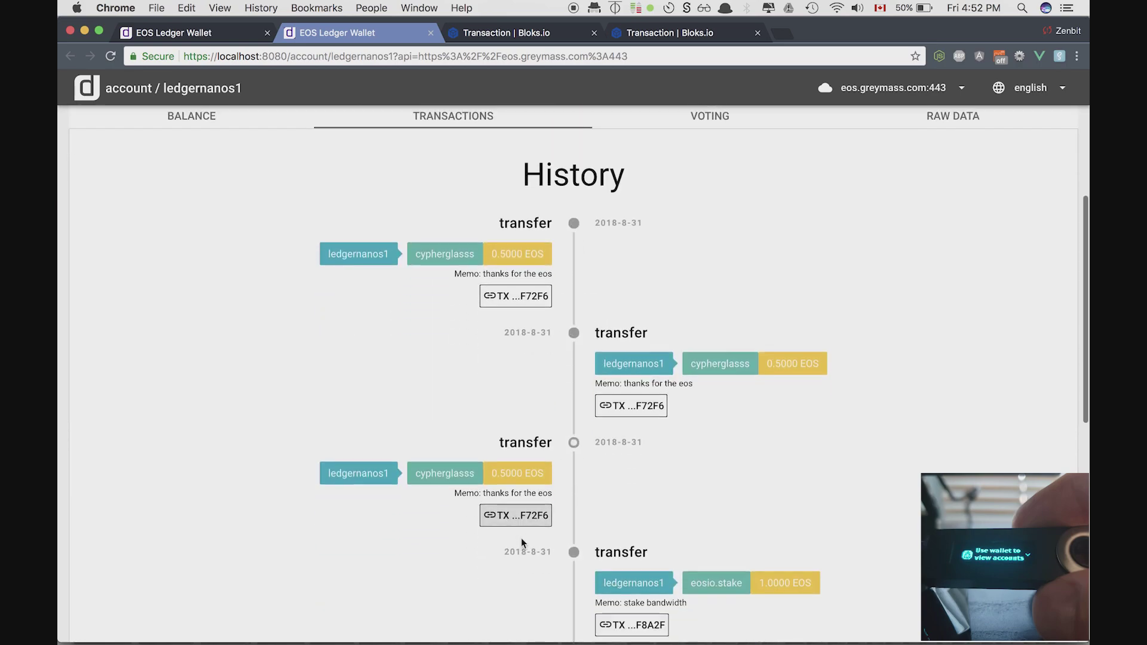
pyautogui.scroll(-5, 521, 543)
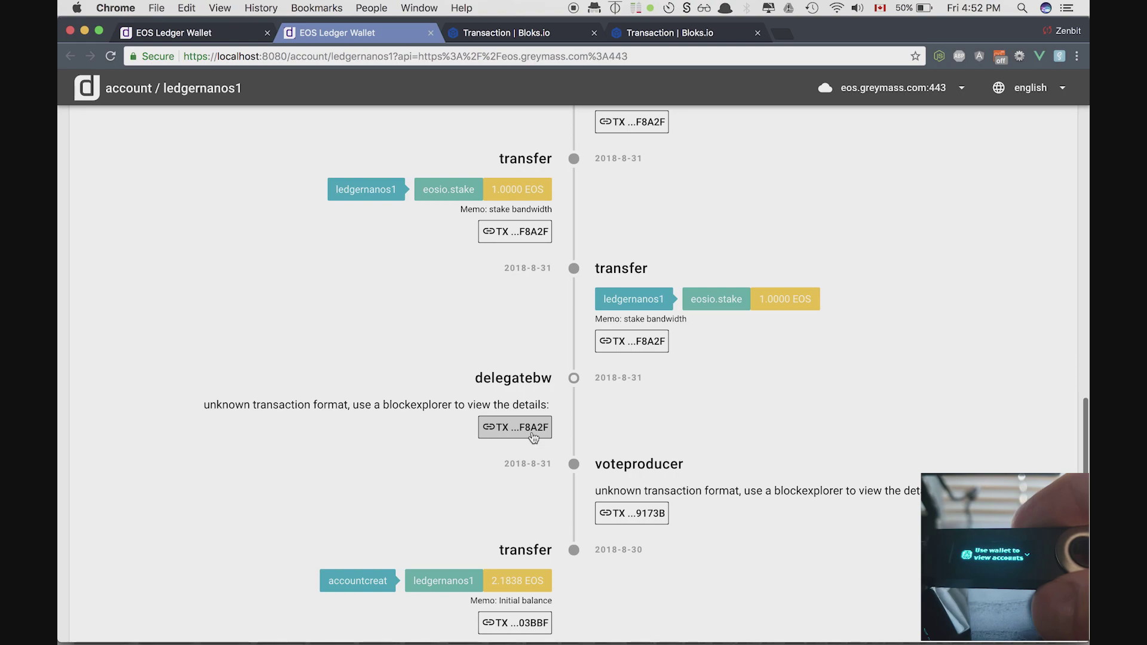
pyautogui.scroll(15, 529, 420)
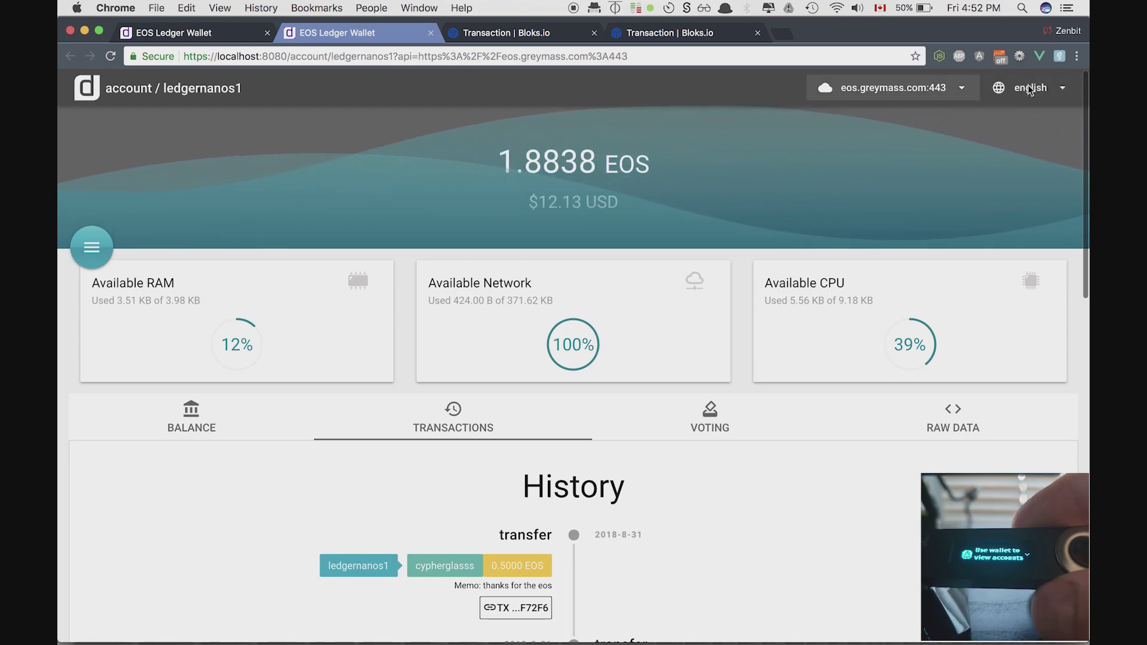
# - Paste a different account name into the page address and reload to load that account
pyautogui.click(1075, 57)
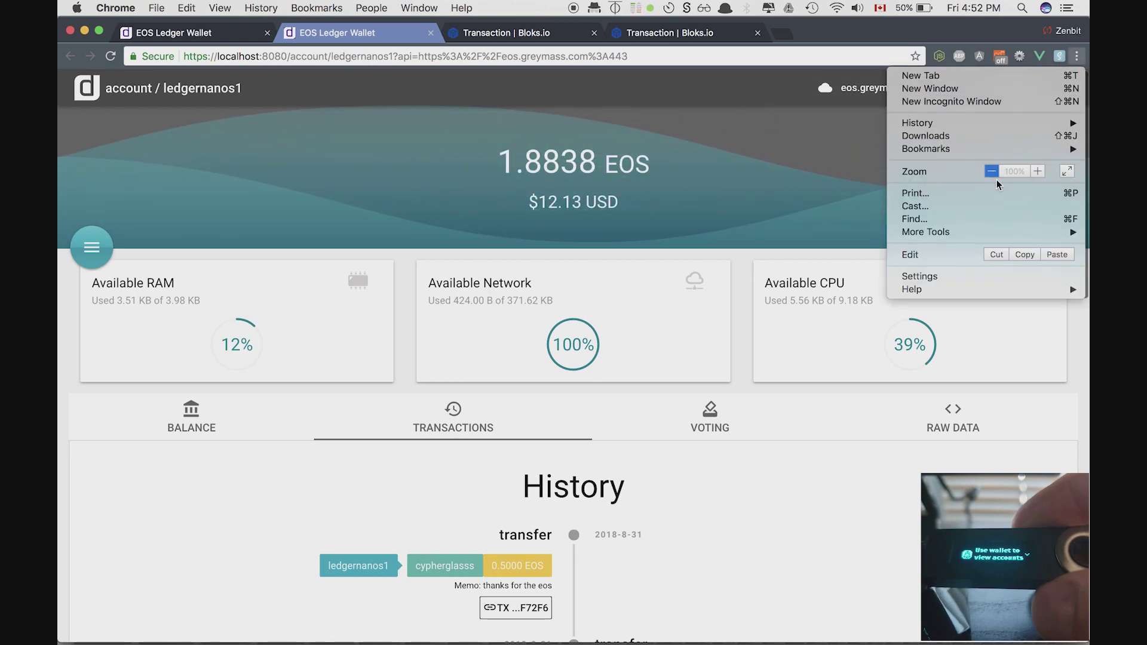
pyautogui.click(844, 164)
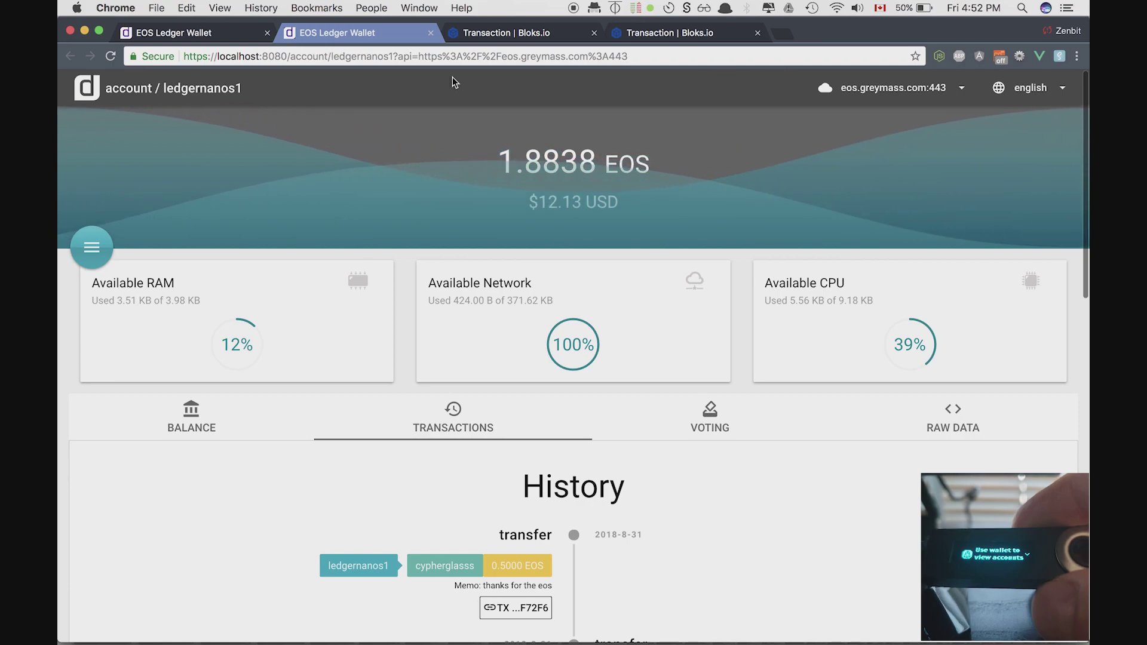
pyautogui.click(351, 54)
pyautogui.doubleClick(351, 55)
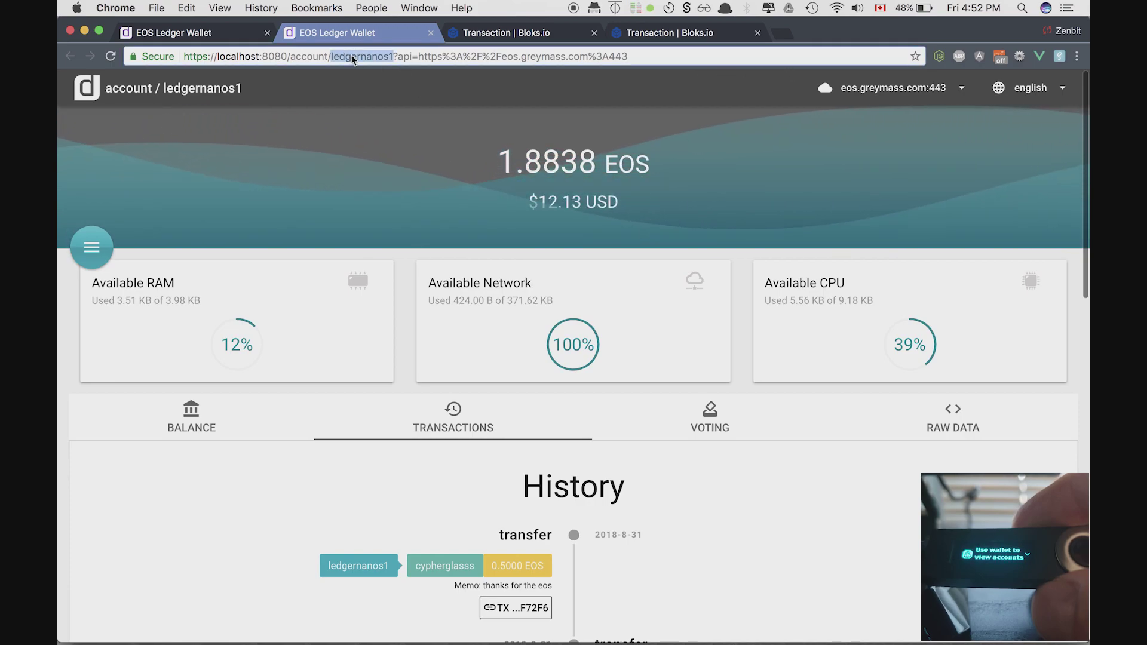
pyautogui.write('g44danzvgme')
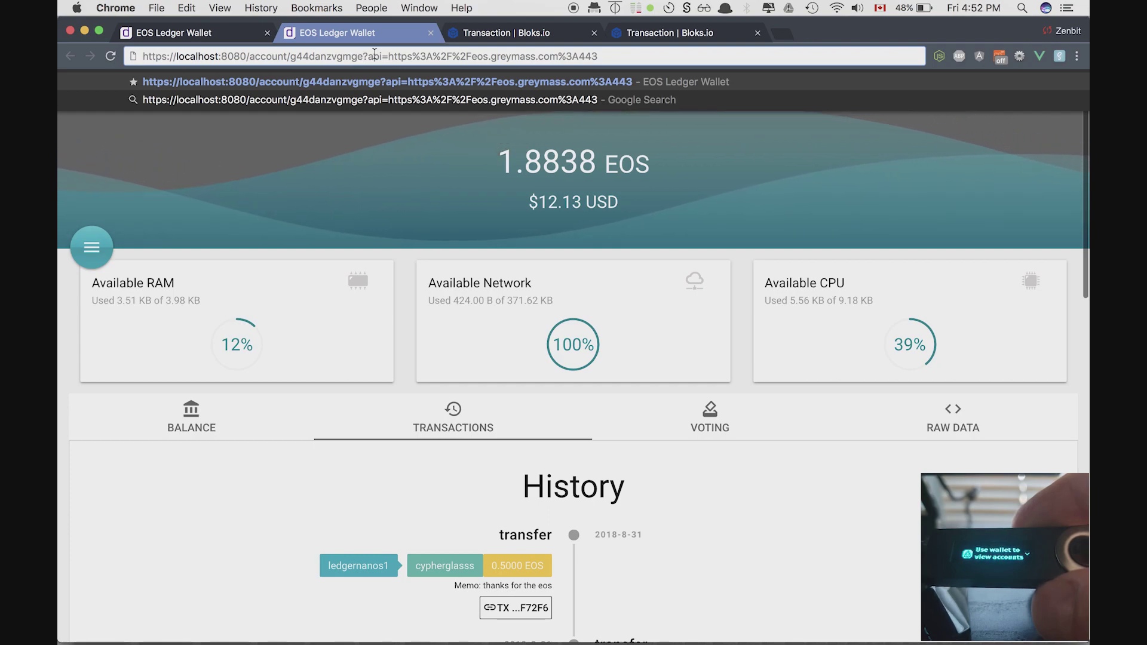
pyautogui.click(637, 44)
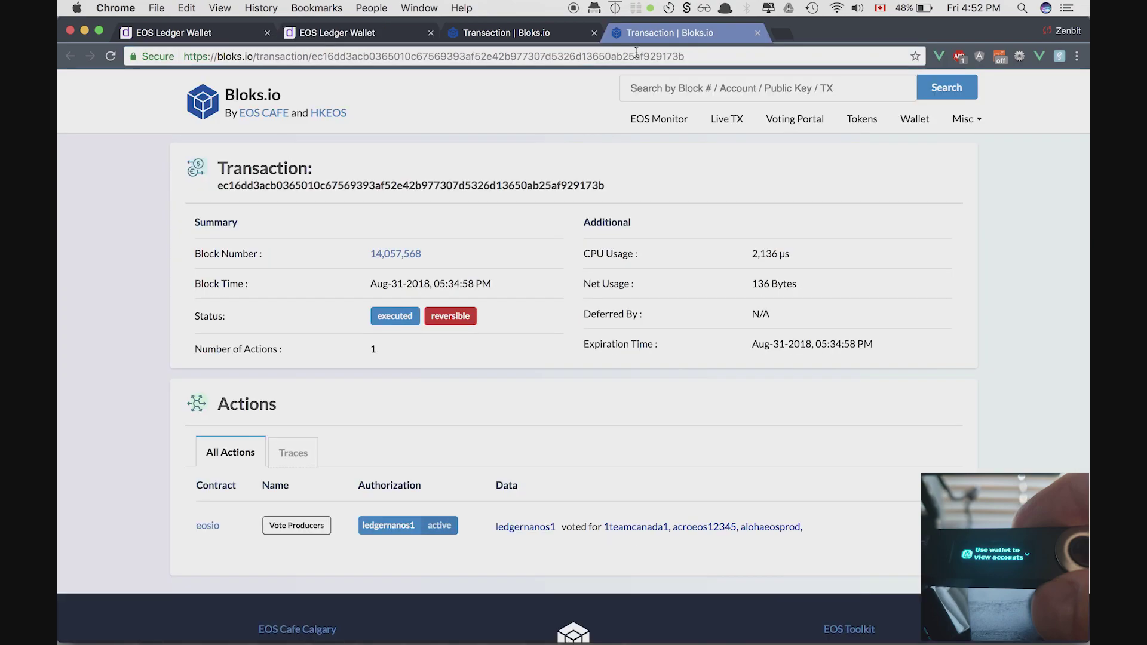
pyautogui.click(324, 36)
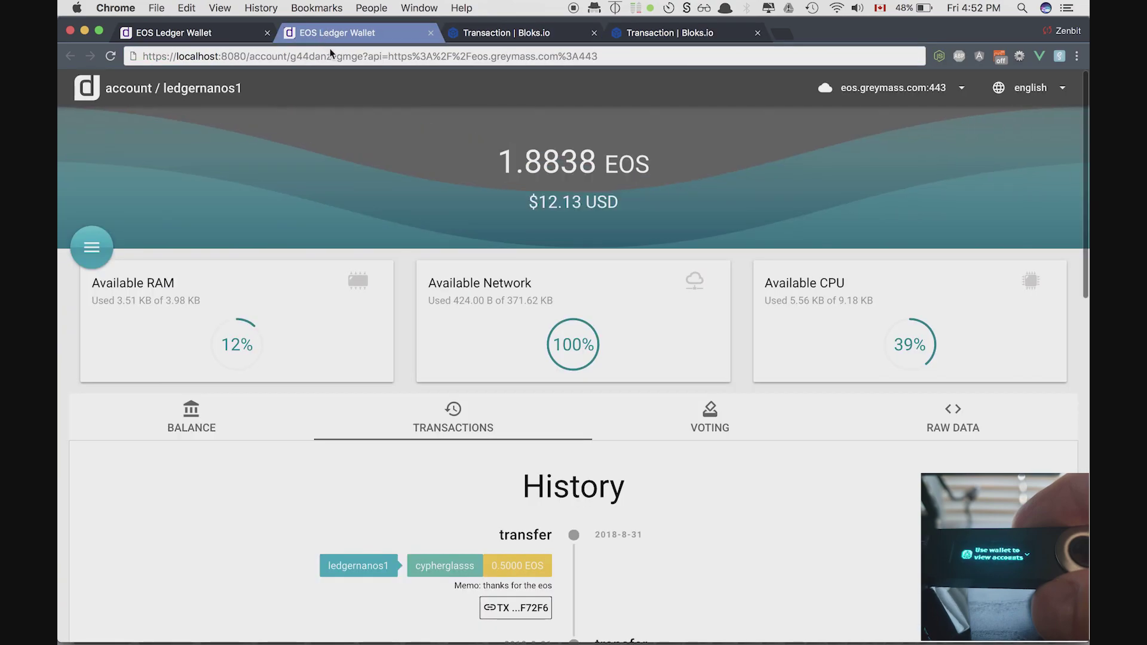
pyautogui.press('super+l')
pyautogui.press('Return')
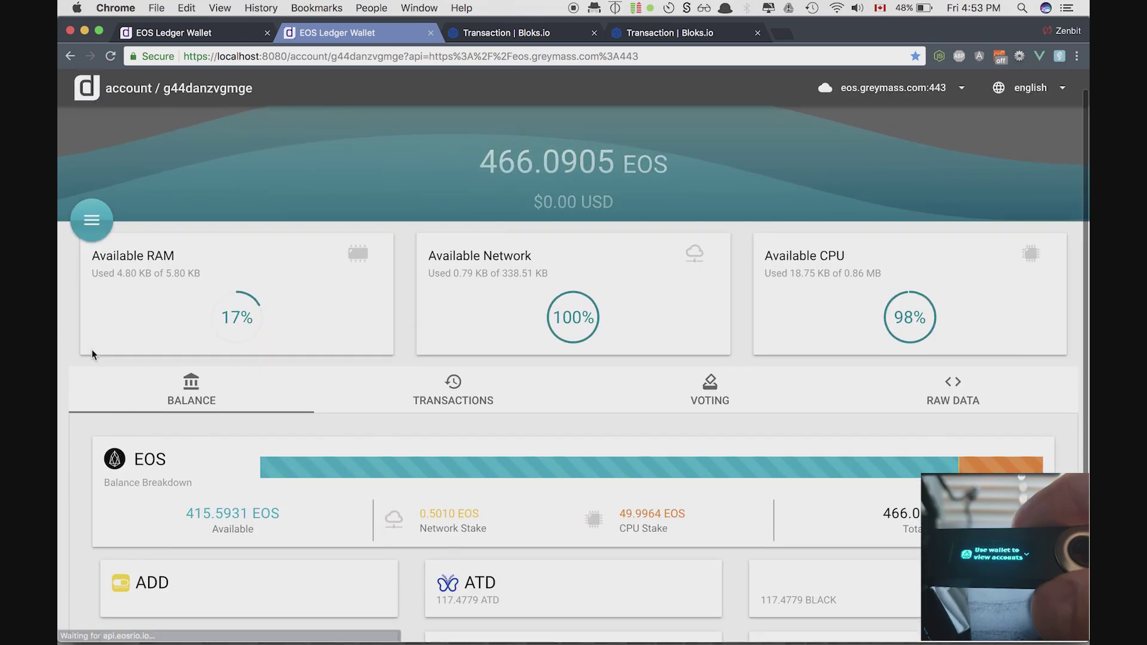
# - Scroll through the other account's token cards (ATD, BLACK, POOR, WIZZ) and back to the top
pyautogui.scroll(-4, 82, 497)
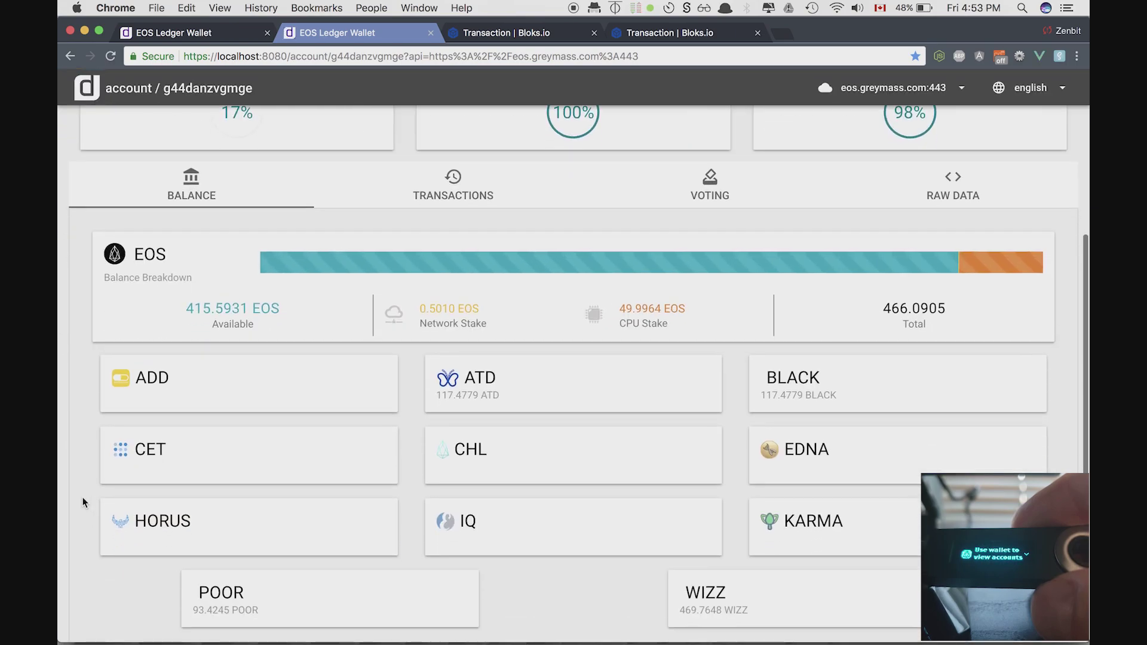
pyautogui.scroll(-1, 83, 498)
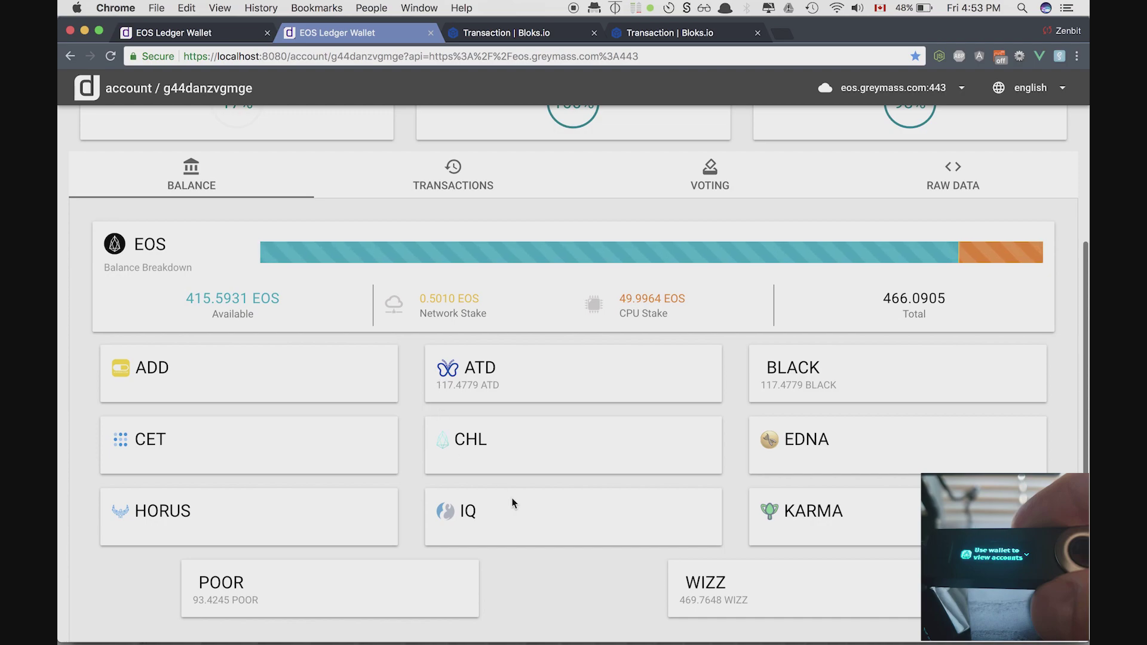
pyautogui.scroll(1, 513, 503)
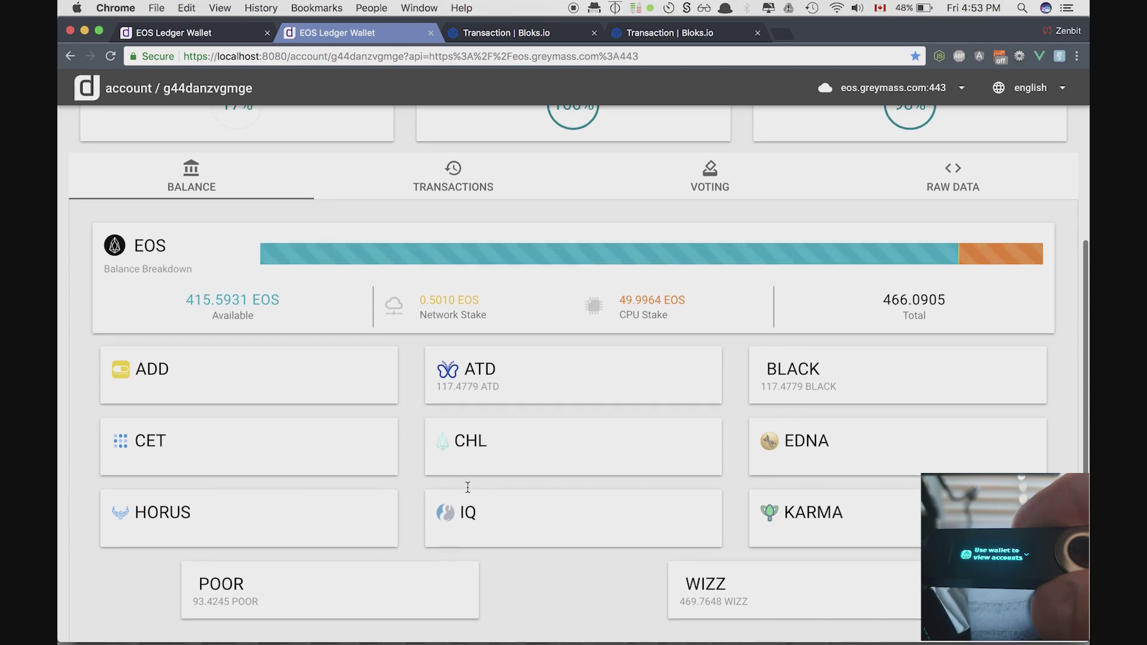
pyautogui.scroll(8, 468, 487)
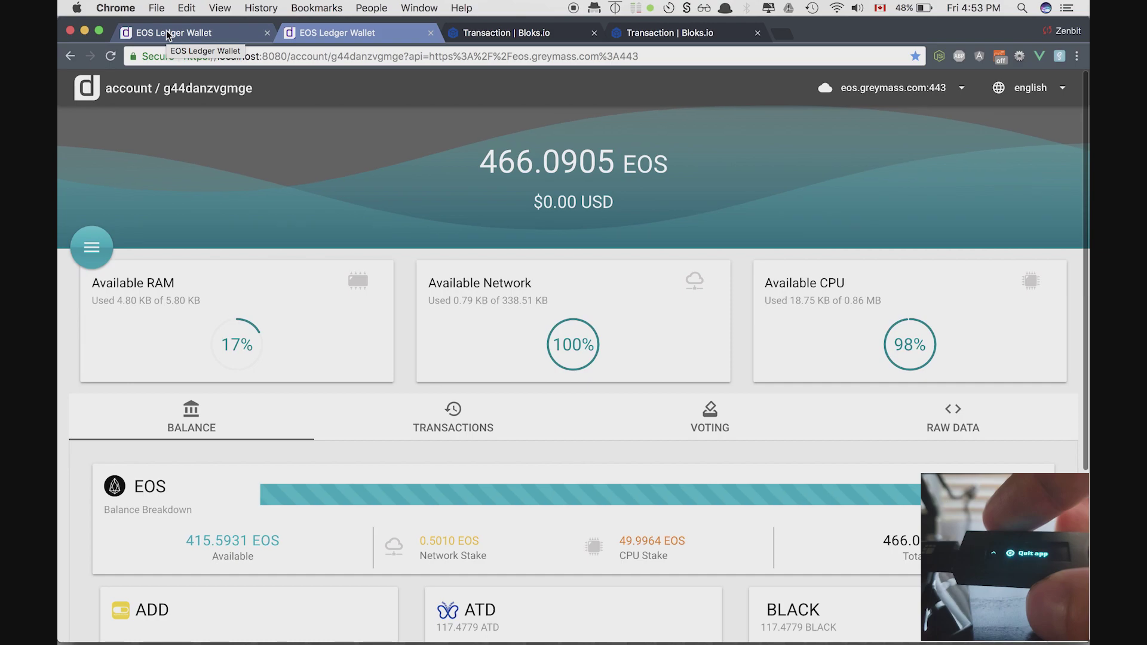
pyautogui.moveTo(508, 642)
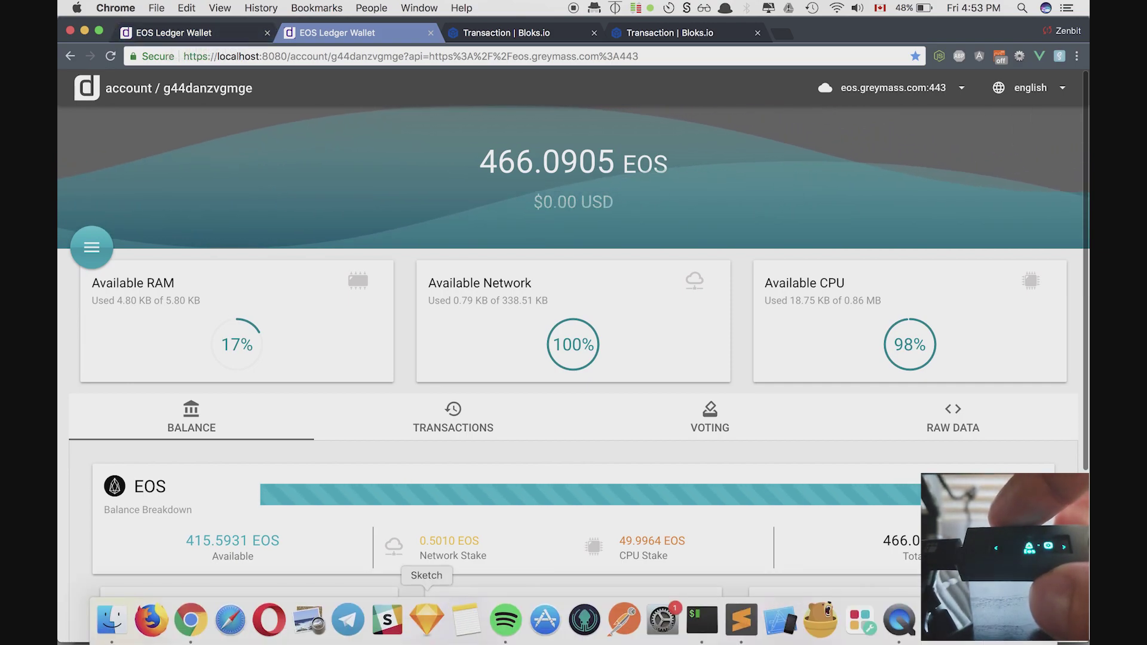